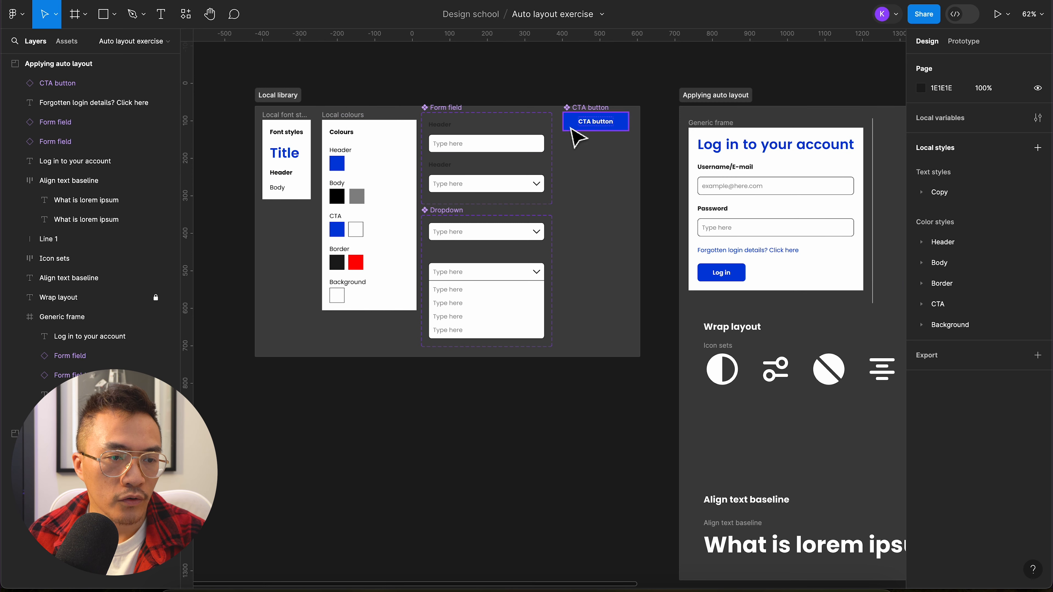
Step: Apply auto layout to the loose login title, two form fields, forgotten-login link and Log in button beside the generic frame
{"action": "scroll", "coordinate": [661, 222], "scroll_direction": "right", "scroll_amount": 10}
{"action": "scroll", "coordinate": [661, 223], "scroll_direction": "down", "scroll_amount": 2}
{"action": "scroll", "coordinate": [662, 221], "scroll_direction": "right", "scroll_amount": 5}
{"action": "scroll", "coordinate": [662, 222], "scroll_direction": "up", "scroll_amount": 2}
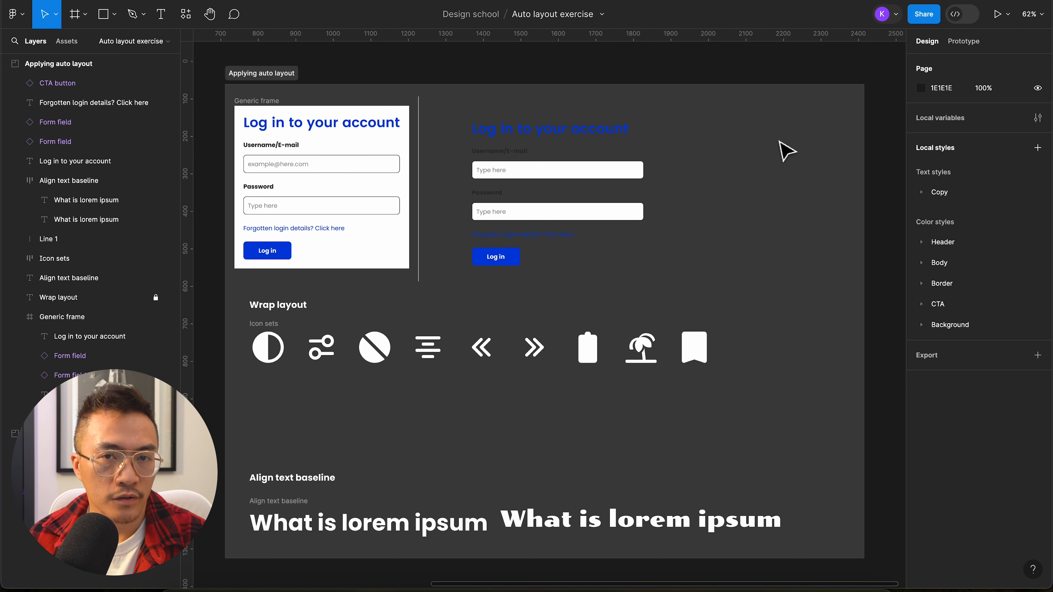
{"action": "left_click_drag", "start_coordinate": [681, 105], "coordinate": [470, 270]}
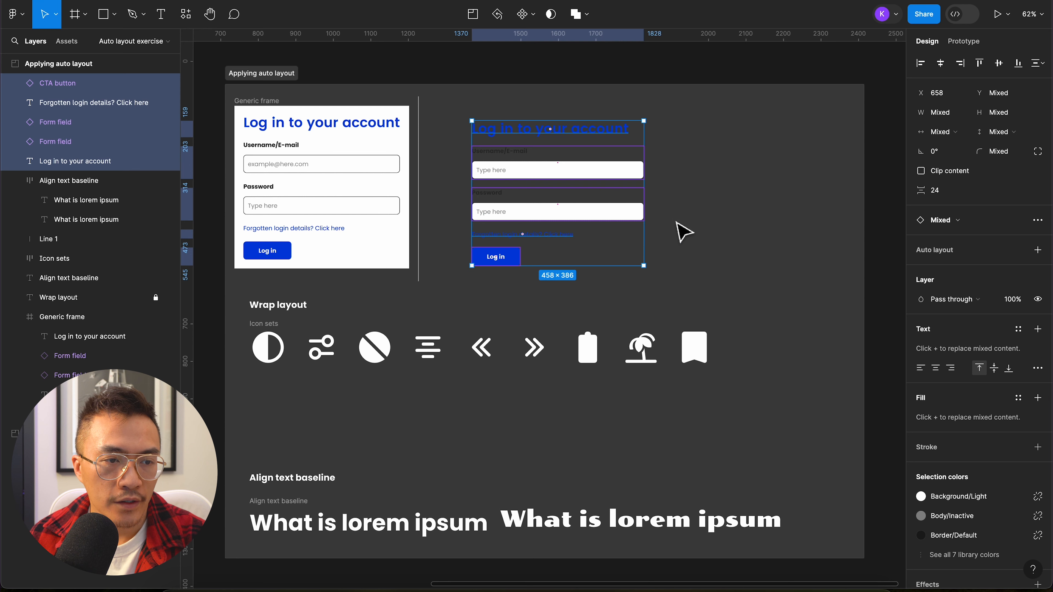
{"action": "scroll", "coordinate": [682, 230], "scroll_direction": "up", "scroll_amount": 6}
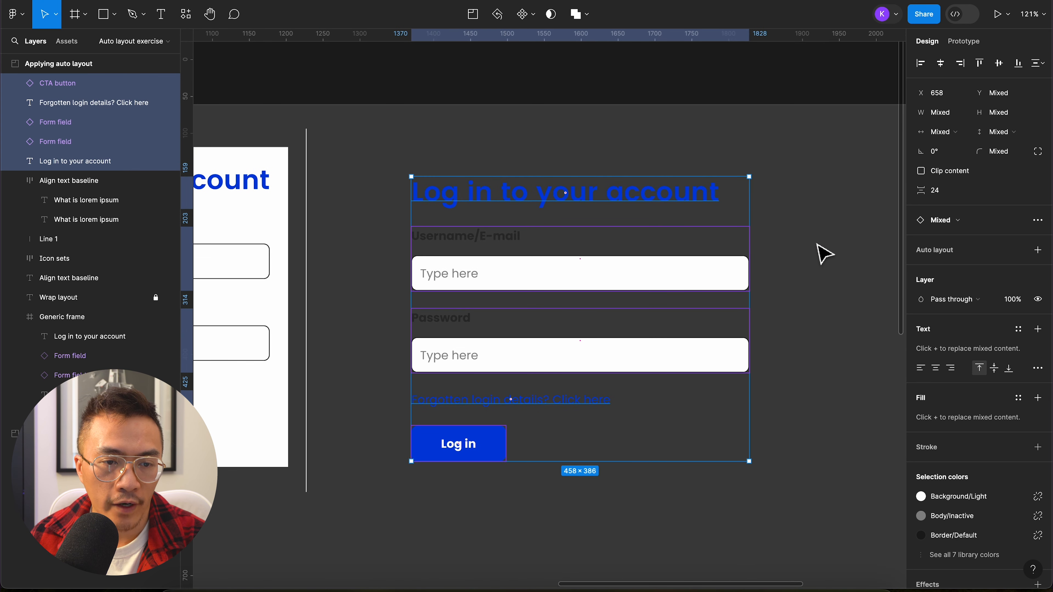
{"action": "left_click", "coordinate": [1037, 250]}
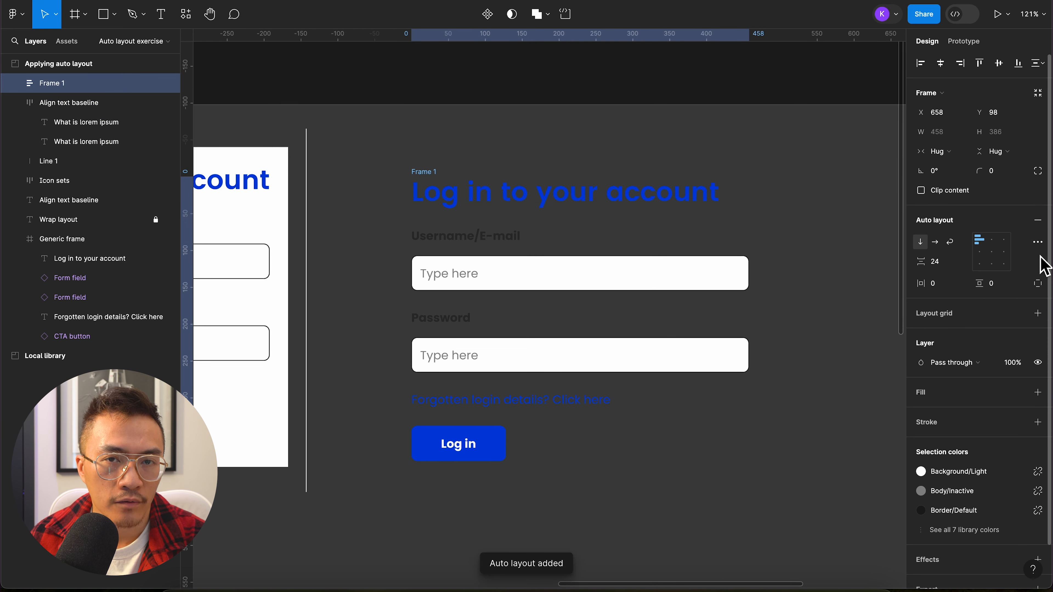
Step: Fill the auto layout login frame with the Background/Light colour style from the library
{"action": "left_click", "coordinate": [1018, 393]}
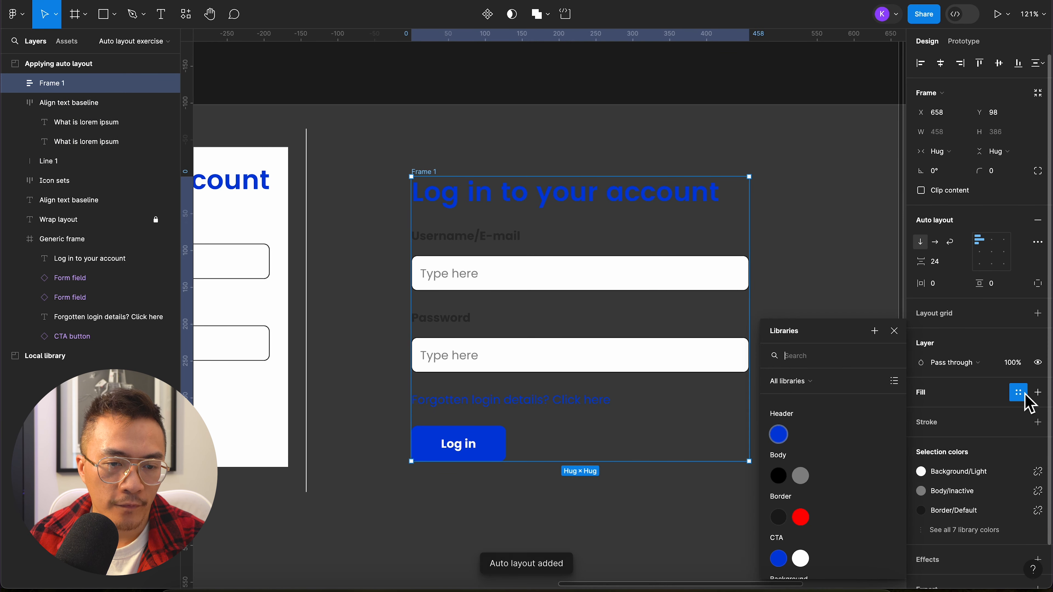
{"action": "scroll", "coordinate": [827, 496], "scroll_direction": "down", "scroll_amount": 2}
{"action": "left_click", "coordinate": [779, 560]}
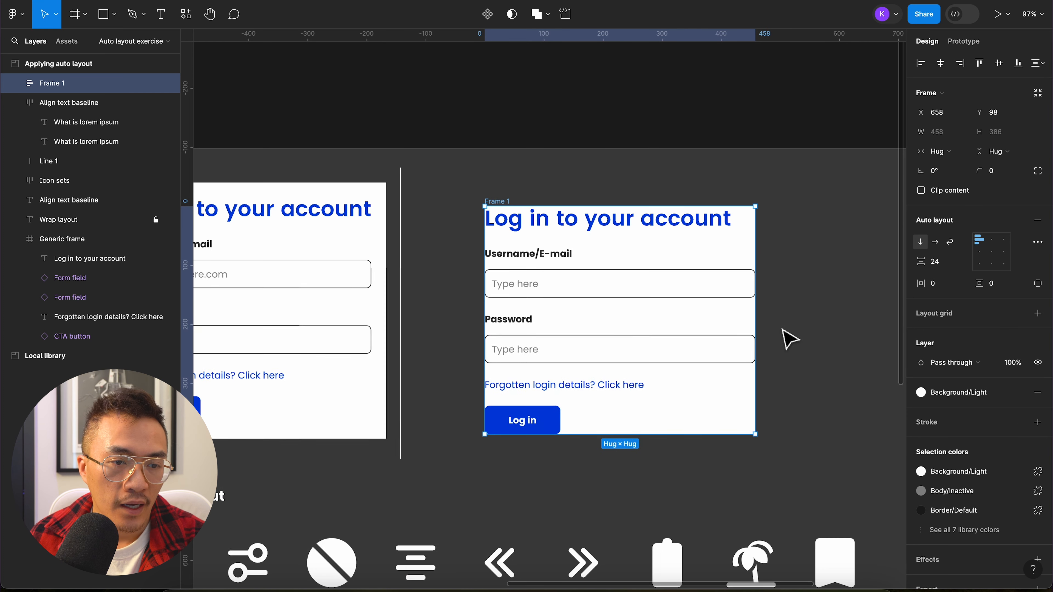
{"action": "scroll", "coordinate": [783, 330], "scroll_direction": "down", "scroll_amount": 2}
{"action": "scroll", "coordinate": [789, 338], "scroll_direction": "left", "scroll_amount": 5}
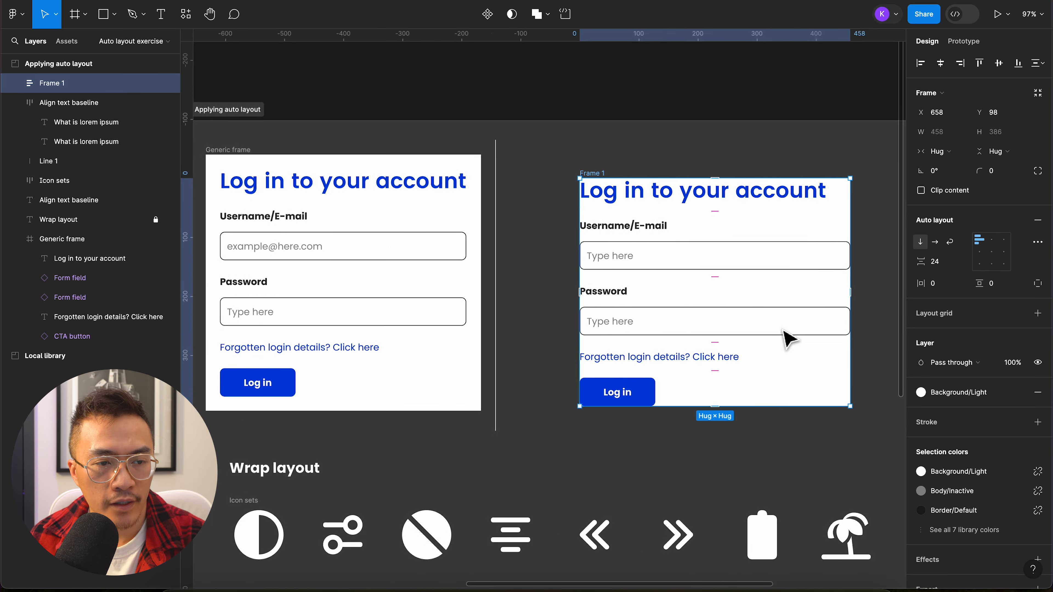
{"action": "scroll", "coordinate": [785, 332], "scroll_direction": "down", "scroll_amount": 3}
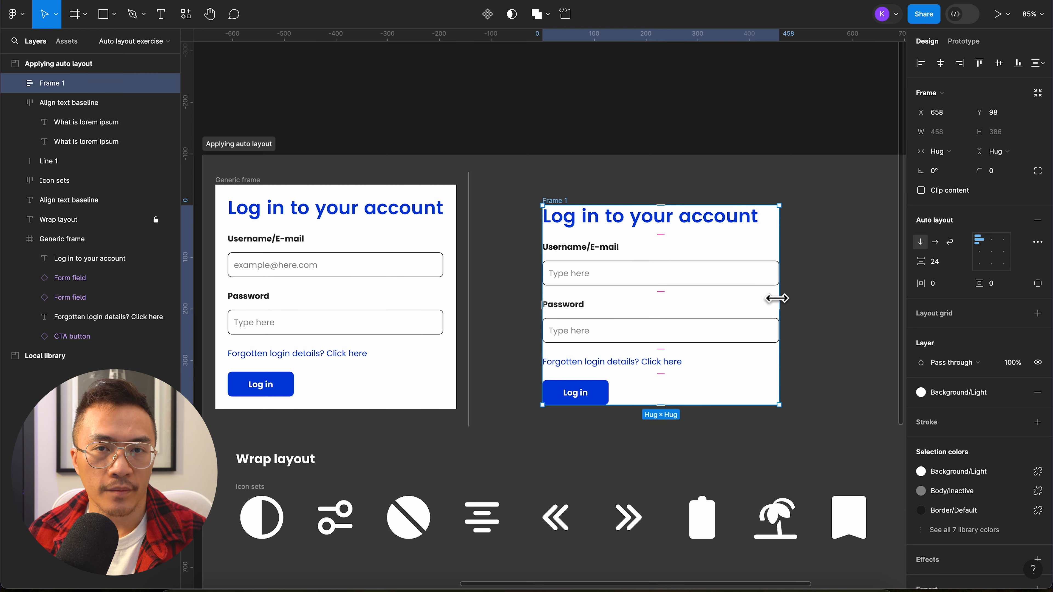
Step: Examine the resizing settings of the auto layout frame's title and forgotten-login link, comparing them with the generic frame's title
{"action": "scroll", "coordinate": [783, 299], "scroll_direction": "up", "scroll_amount": 5}
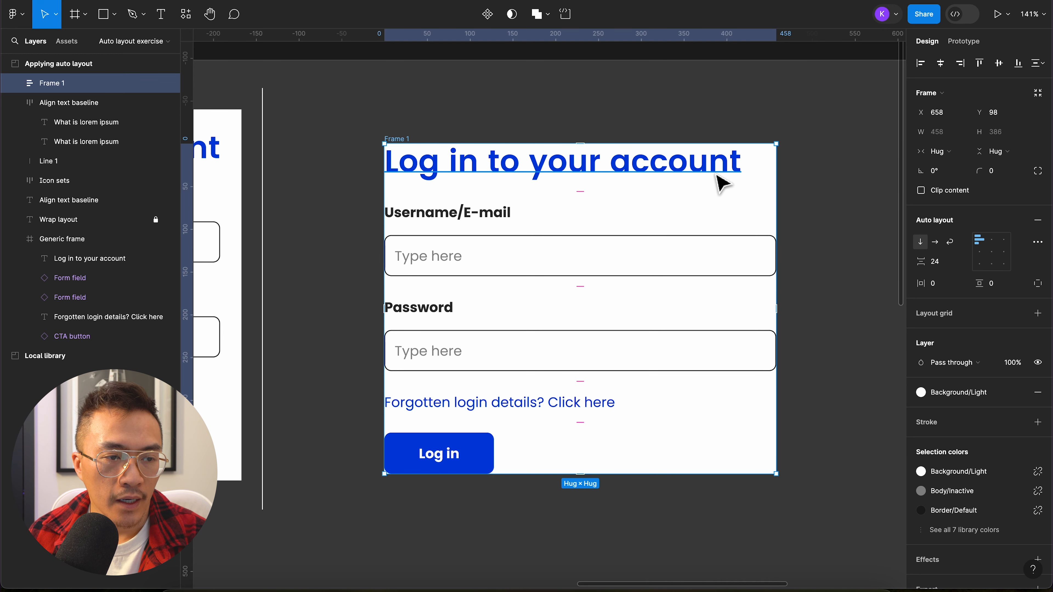
{"action": "left_click", "coordinate": [722, 182]}
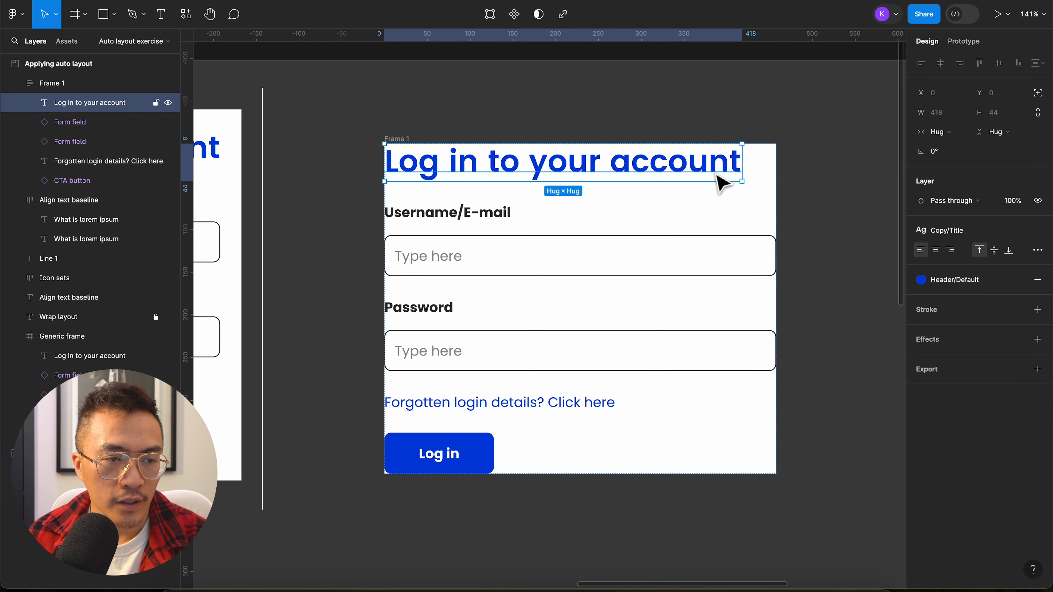
{"action": "left_click", "coordinate": [599, 403]}
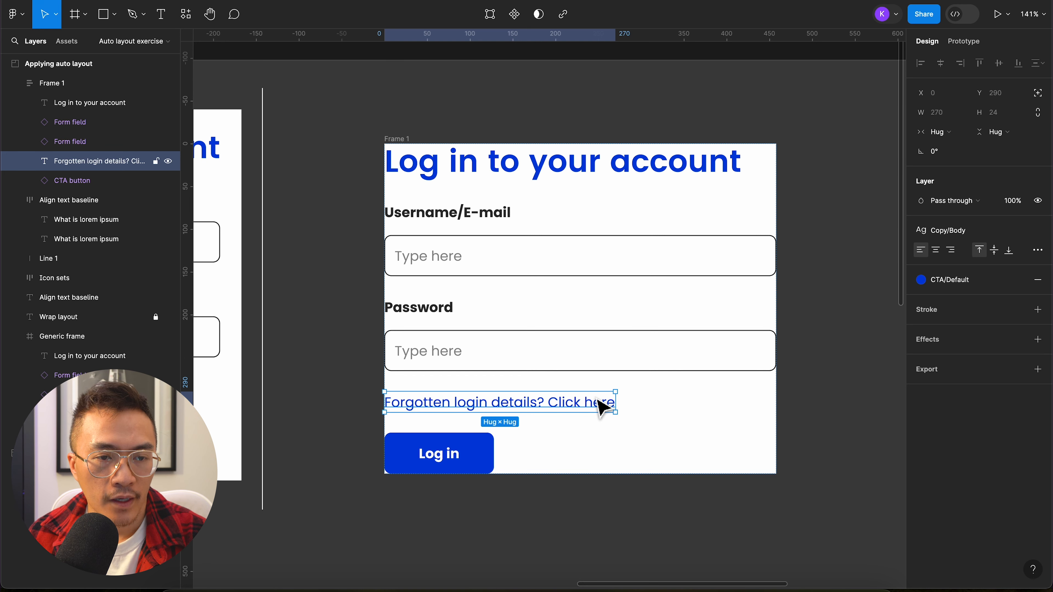
{"action": "key", "text": "Escape"}
{"action": "left_click", "coordinate": [608, 399]}
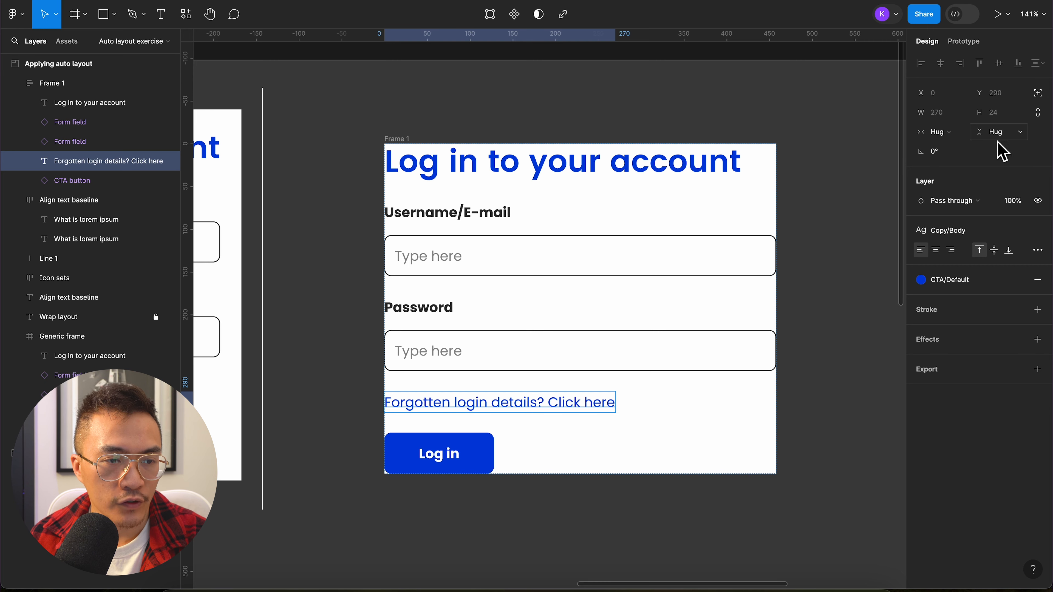
{"action": "scroll", "coordinate": [611, 265], "scroll_direction": "left", "scroll_amount": 10}
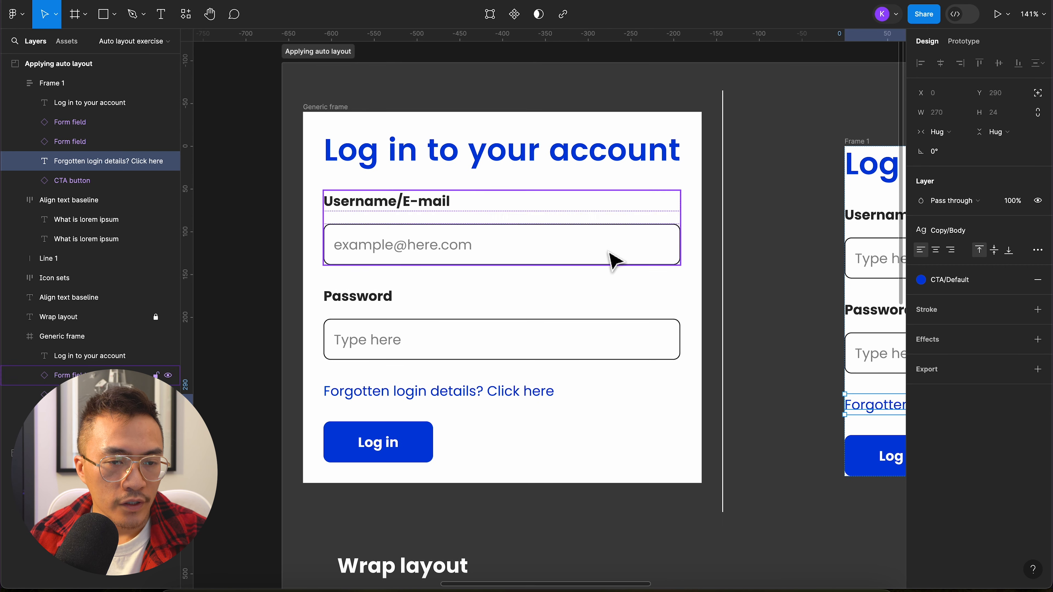
{"action": "left_click", "coordinate": [622, 165]}
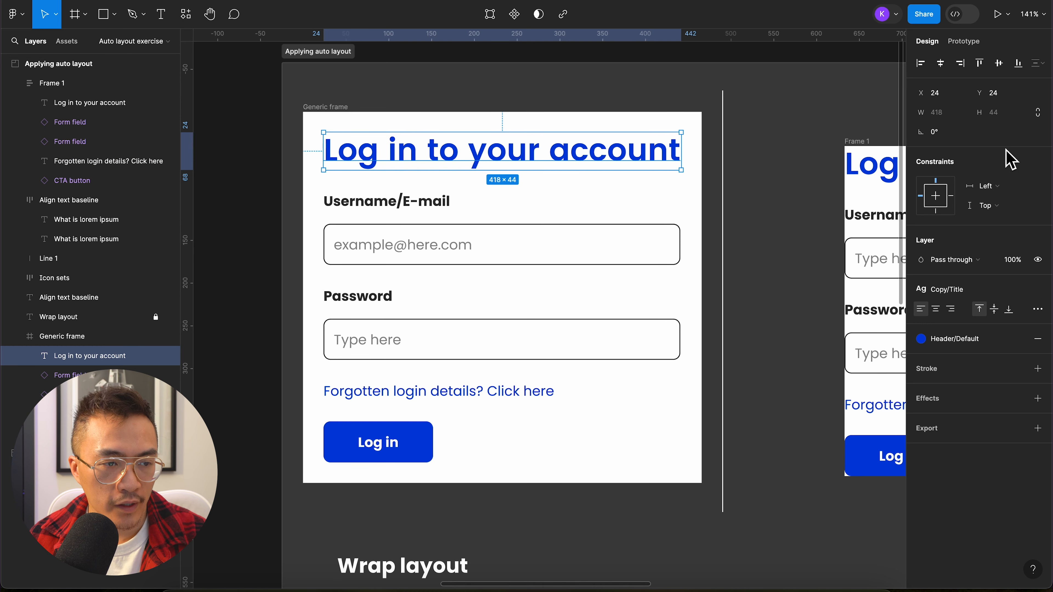
{"action": "scroll", "coordinate": [786, 192], "scroll_direction": "right", "scroll_amount": 3}
{"action": "scroll", "coordinate": [785, 191], "scroll_direction": "right", "scroll_amount": 8}
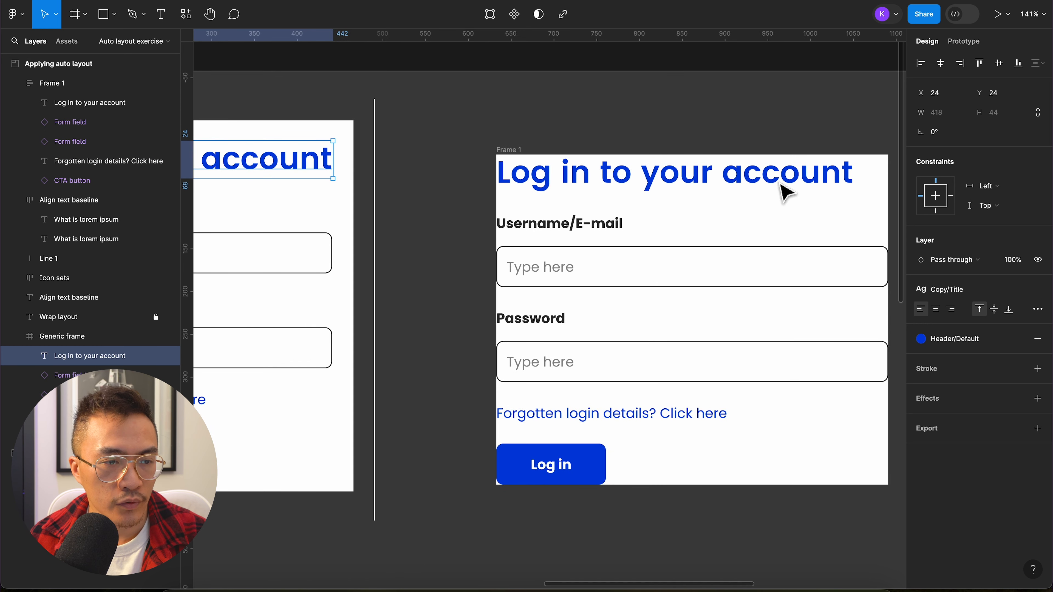
{"action": "left_click", "coordinate": [688, 170]}
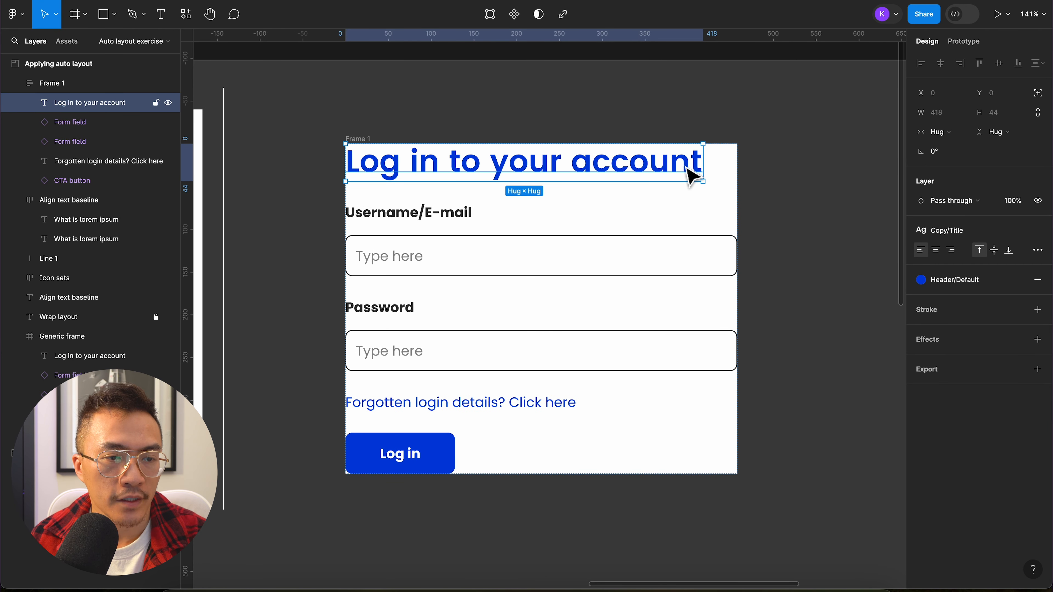
{"action": "left_click", "coordinate": [953, 133]}
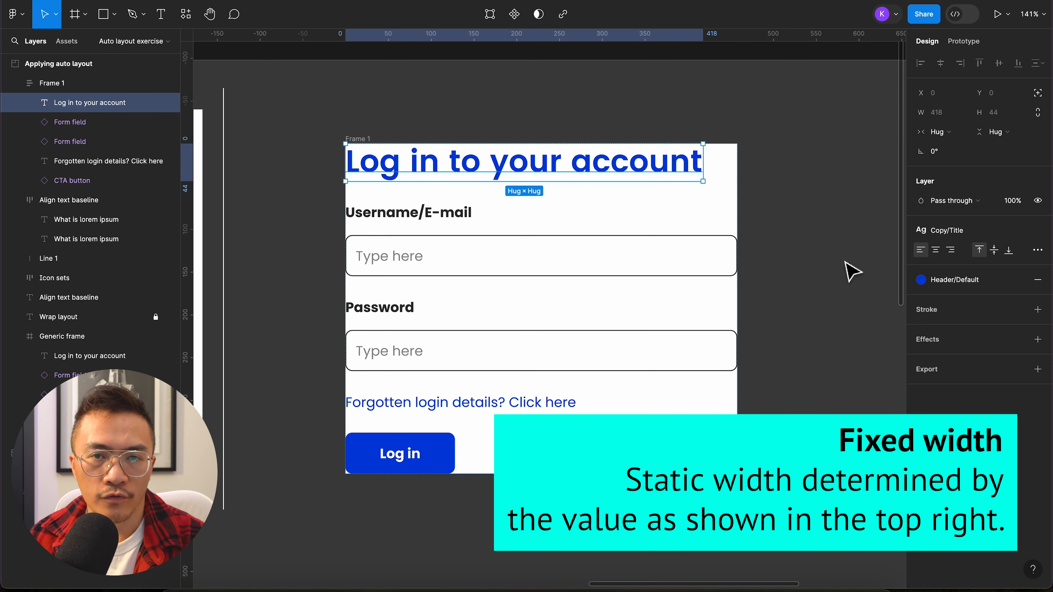
Step: Set the horizontal resizing of the title, both form fields and the forgotten-login link to Fill container
{"action": "left_click", "coordinate": [445, 458]}
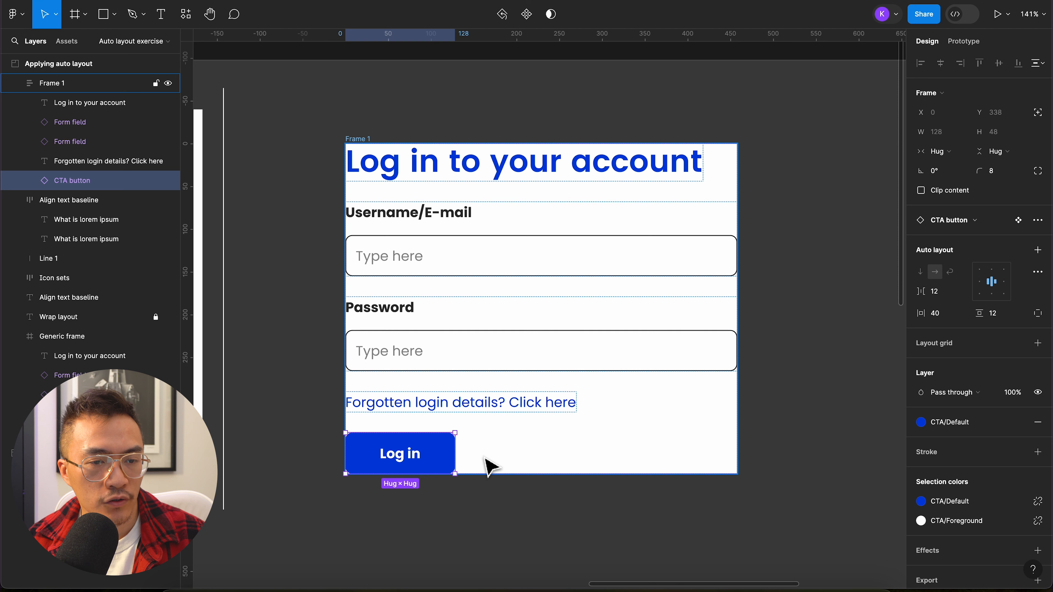
{"action": "left_click", "coordinate": [663, 179]}
{"action": "left_click", "coordinate": [635, 233], "text": "shift"}
{"action": "left_click", "coordinate": [584, 336], "text": "shift"}
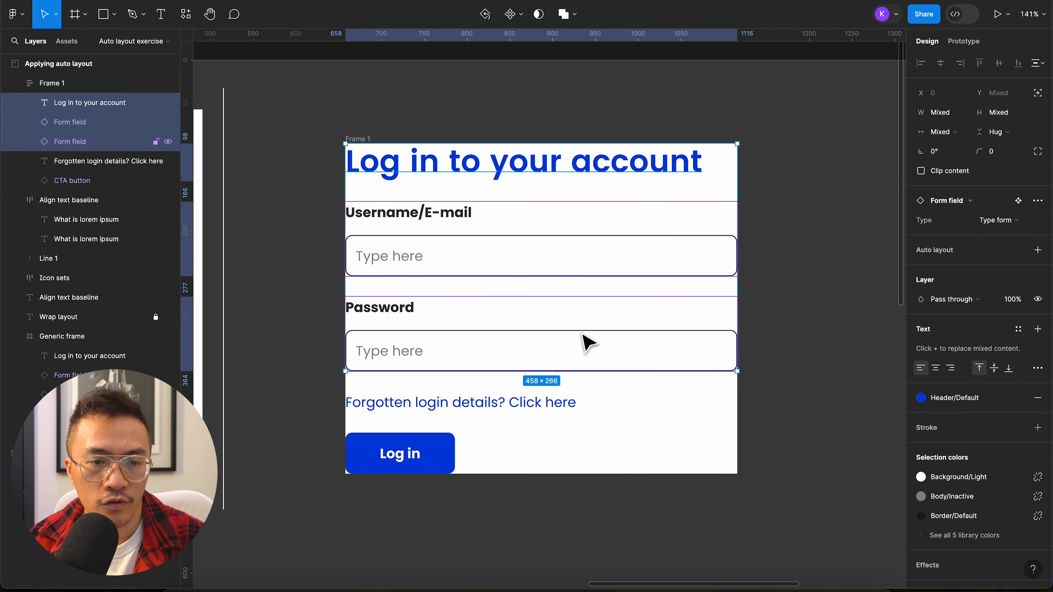
{"action": "left_click", "coordinate": [541, 411], "text": "shift"}
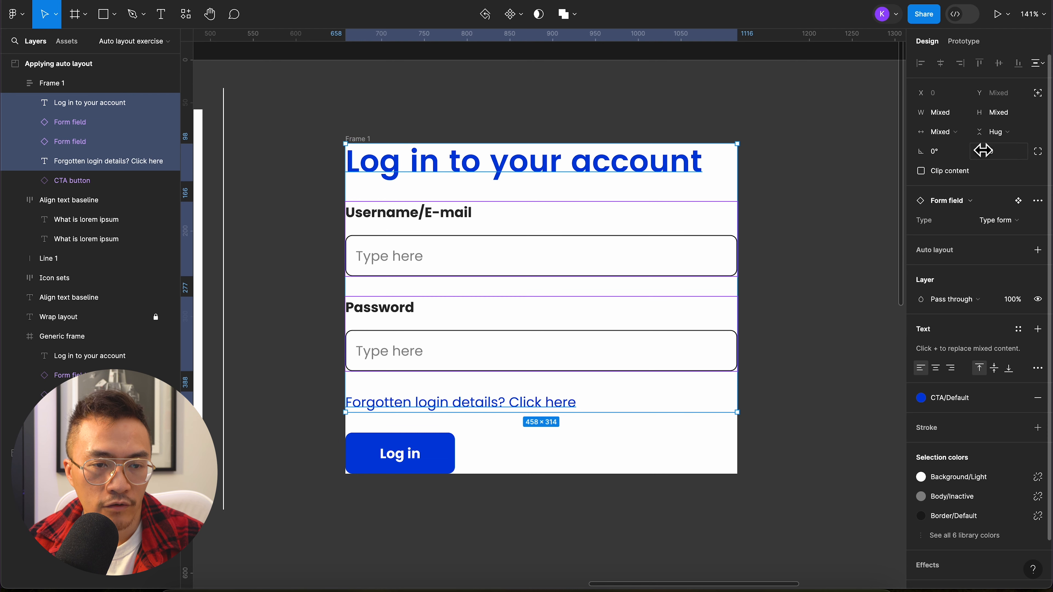
{"action": "left_click", "coordinate": [959, 133]}
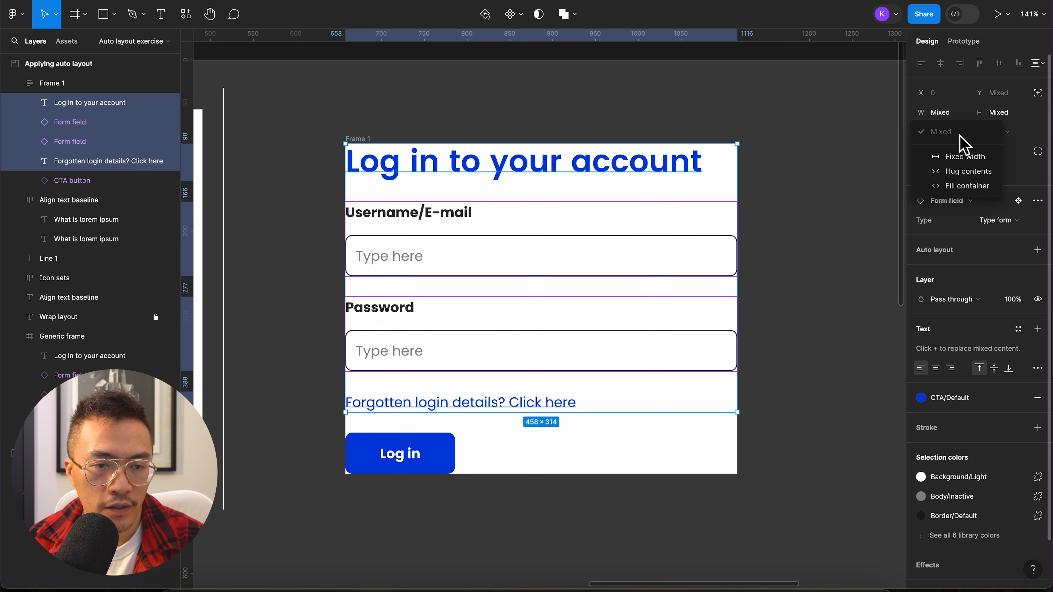
{"action": "left_click", "coordinate": [962, 187]}
{"action": "left_click", "coordinate": [701, 259]}
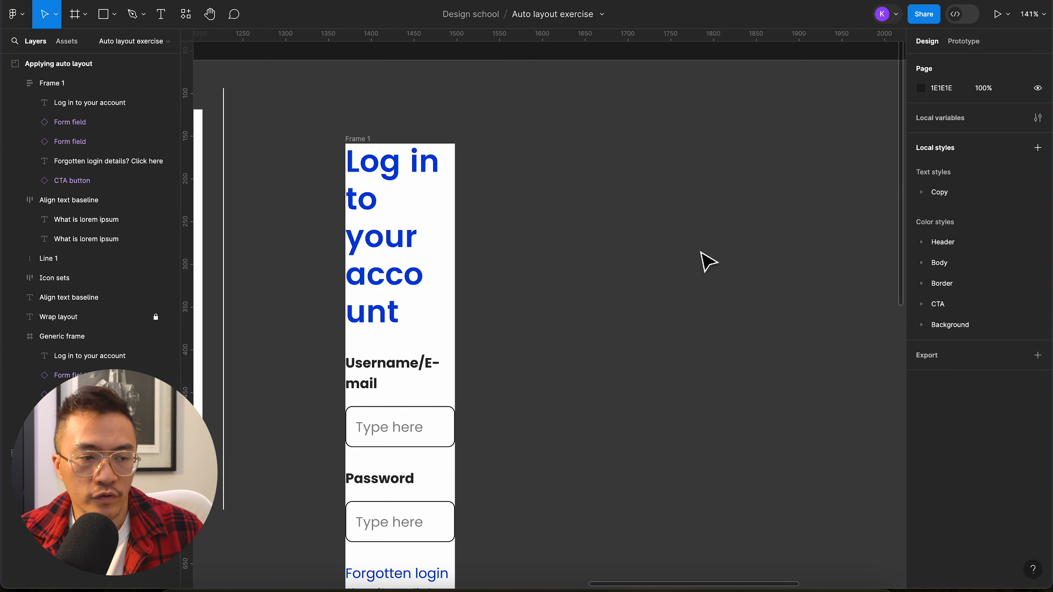
Step: Widen the auto layout login frame to about 499
{"action": "scroll", "coordinate": [701, 259], "scroll_direction": "down", "scroll_amount": 5}
{"action": "scroll", "coordinate": [705, 266], "scroll_direction": "right", "scroll_amount": 5}
{"action": "scroll", "coordinate": [705, 266], "scroll_direction": "down", "scroll_amount": 3}
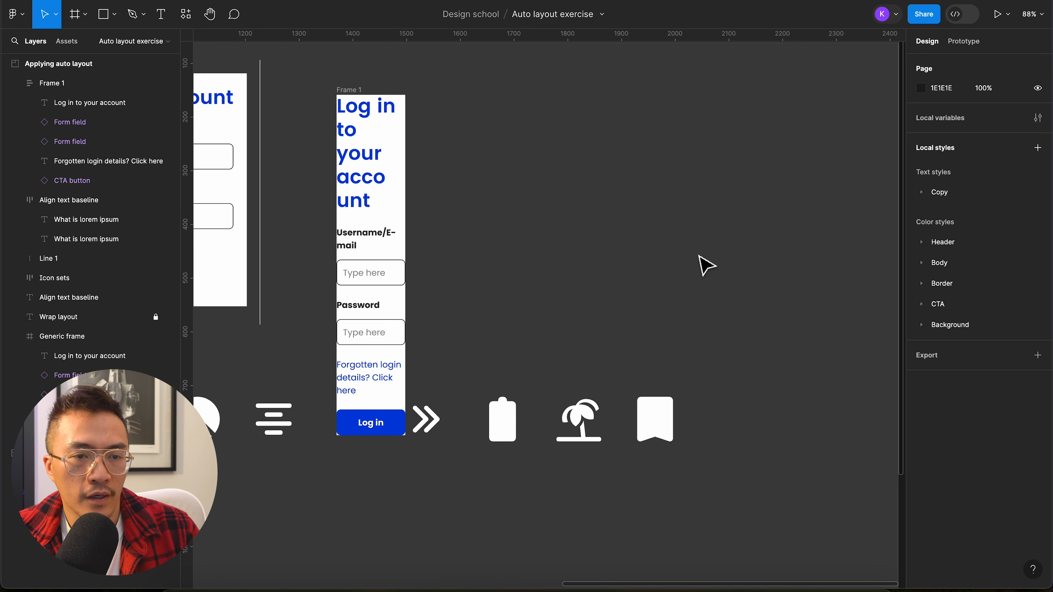
{"action": "scroll", "coordinate": [705, 266], "scroll_direction": "up", "scroll_amount": 2}
{"action": "scroll", "coordinate": [705, 266], "scroll_direction": "left", "scroll_amount": 2}
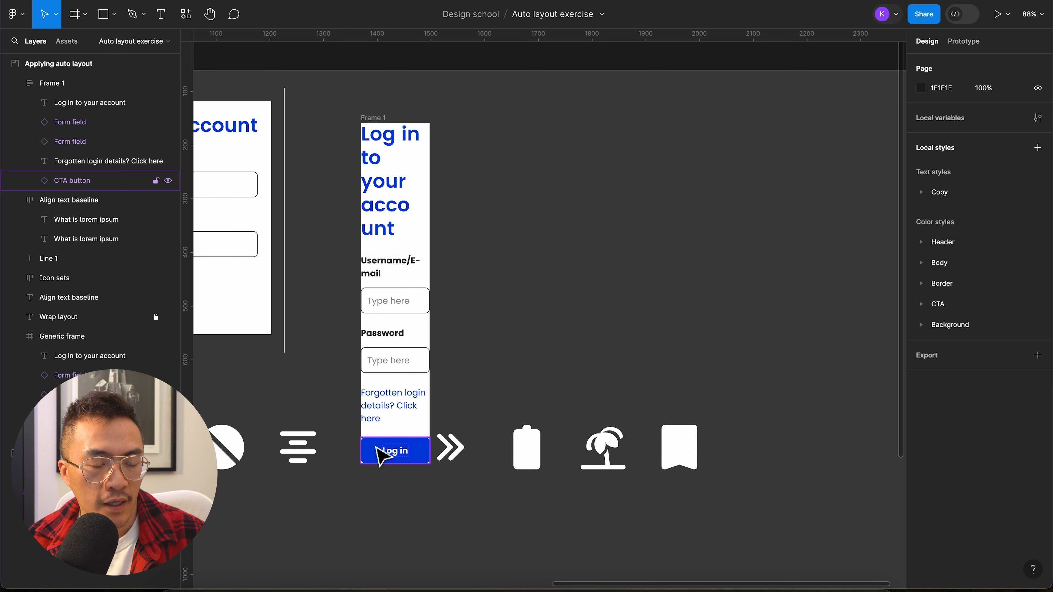
{"action": "left_click", "coordinate": [372, 118]}
{"action": "left_click_drag", "start_coordinate": [429, 186], "coordinate": [629, 175]}
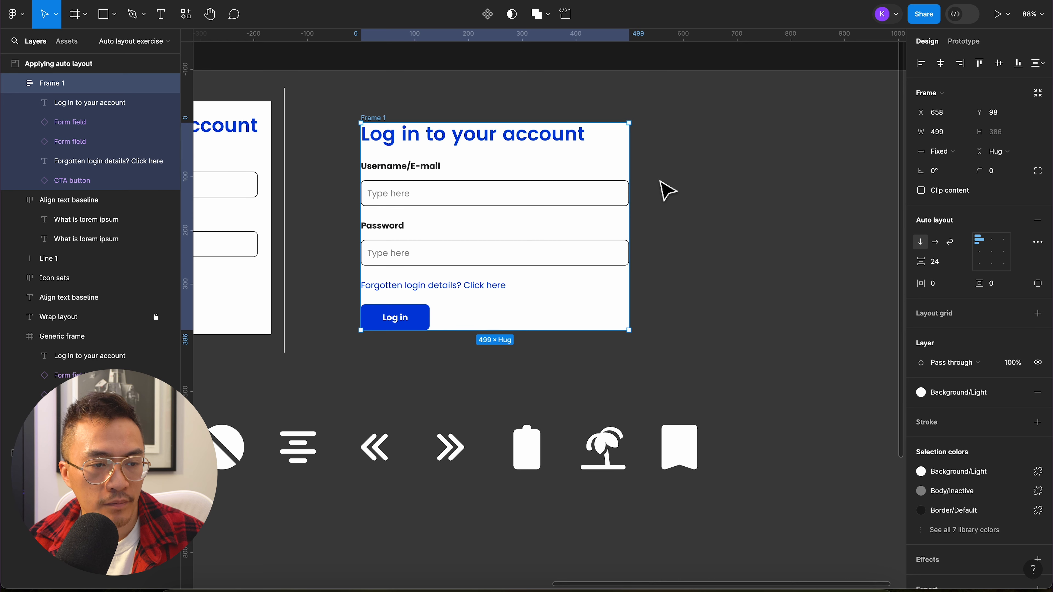
{"action": "left_click", "coordinate": [665, 191]}
{"action": "scroll", "coordinate": [624, 165], "scroll_direction": "up", "scroll_amount": 5}
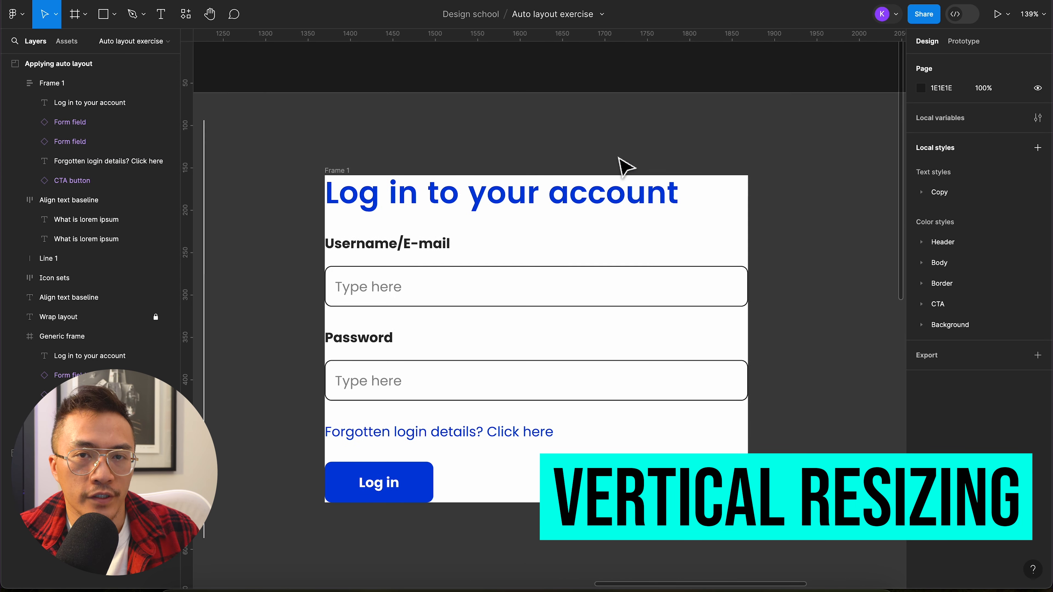
{"action": "left_click", "coordinate": [634, 193]}
{"action": "left_click", "coordinate": [1004, 137]}
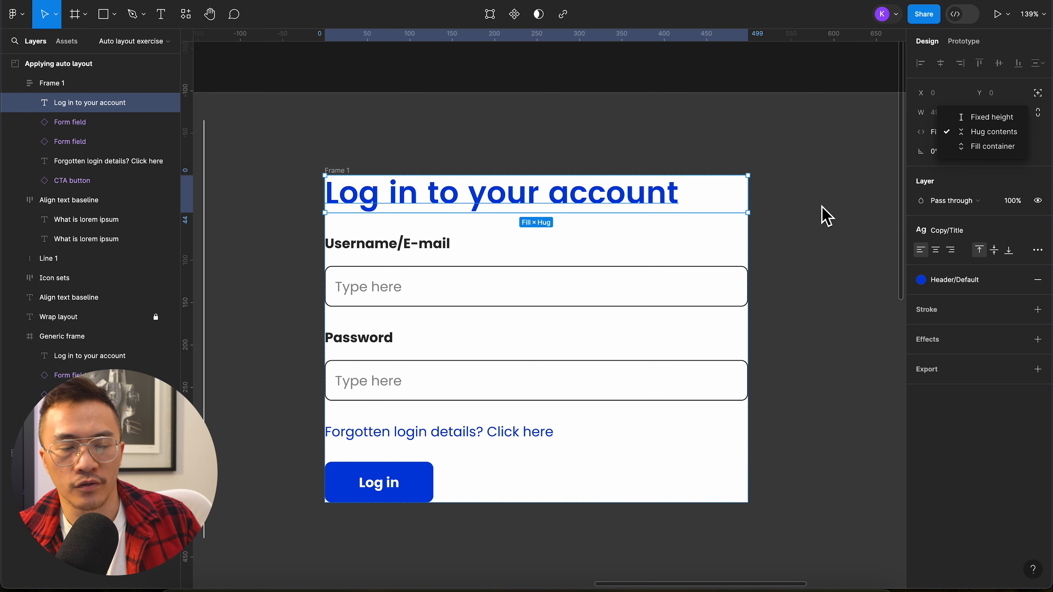
{"action": "left_click", "coordinate": [825, 215]}
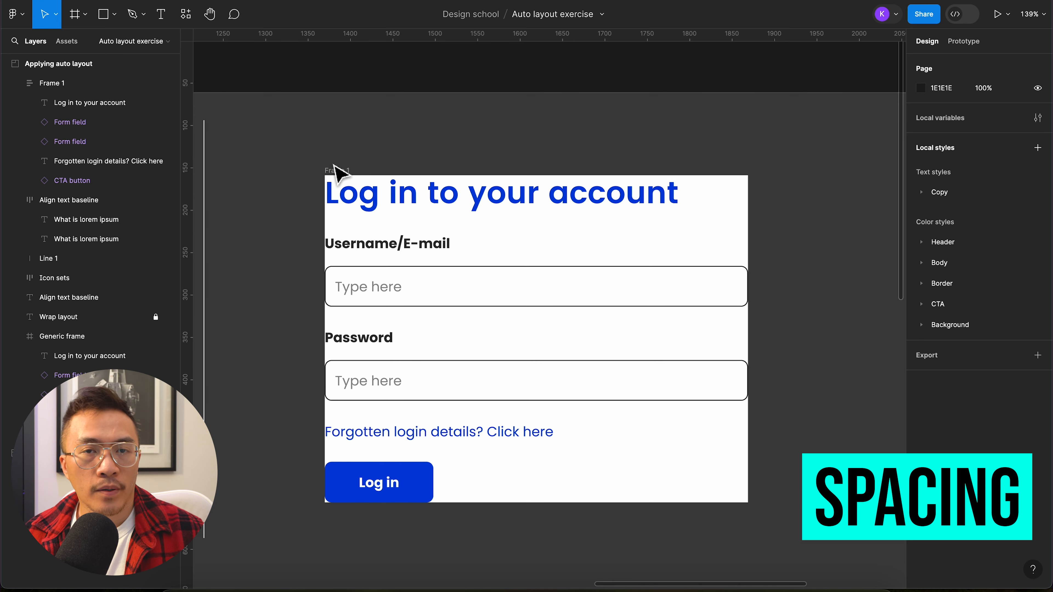
Step: Set both the horizontal and vertical padding of the auto layout login frame to 20
{"action": "left_click", "coordinate": [335, 170]}
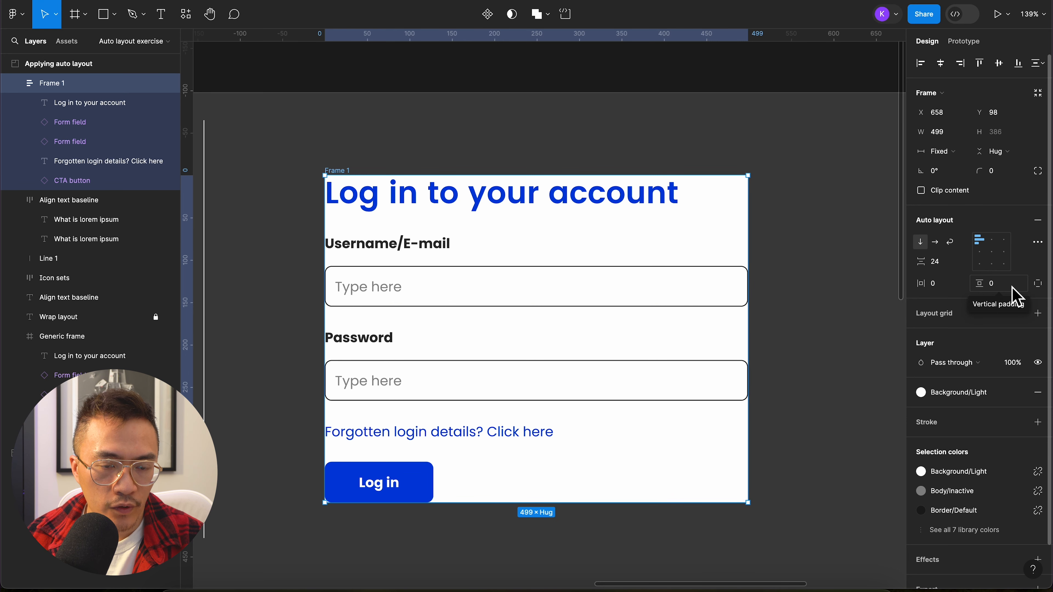
{"action": "left_click", "coordinate": [950, 291]}
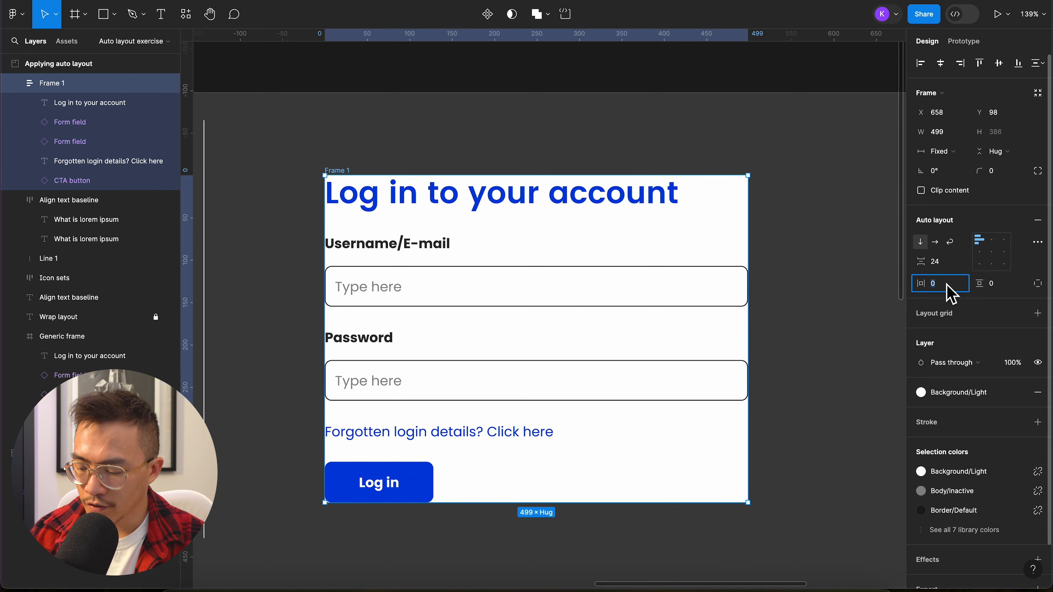
{"action": "type", "text": "20"}
{"action": "key", "text": "Return"}
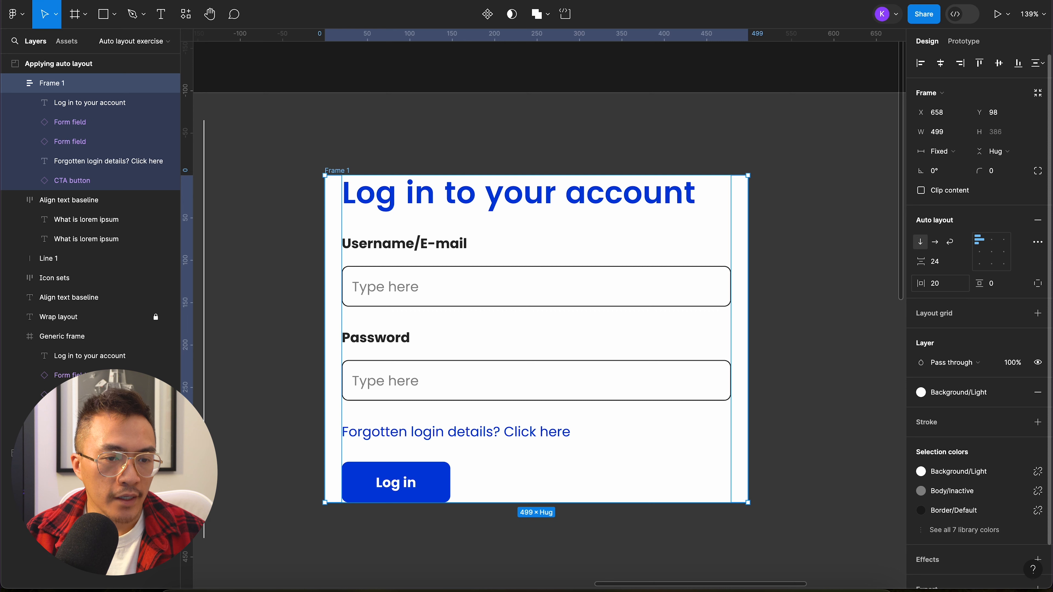
{"action": "left_click", "coordinate": [1003, 288]}
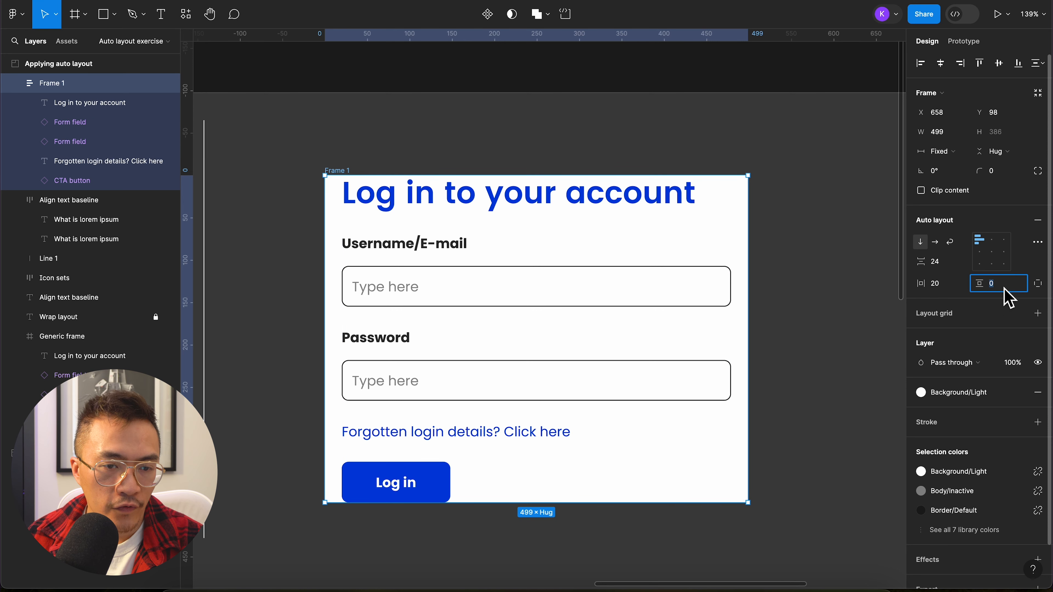
{"action": "type", "text": "20"}
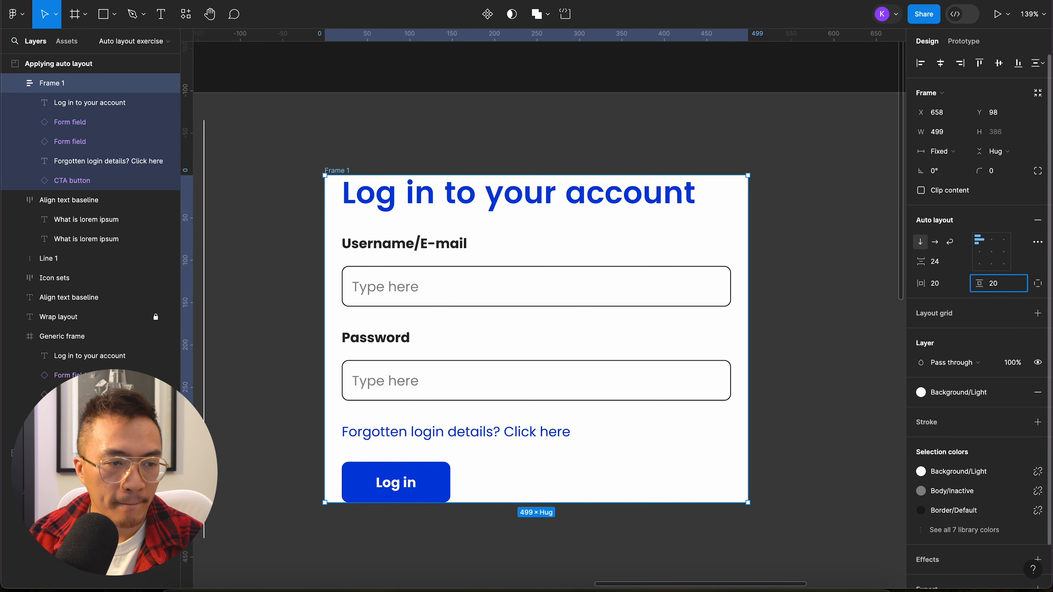
{"action": "key", "text": "Return"}
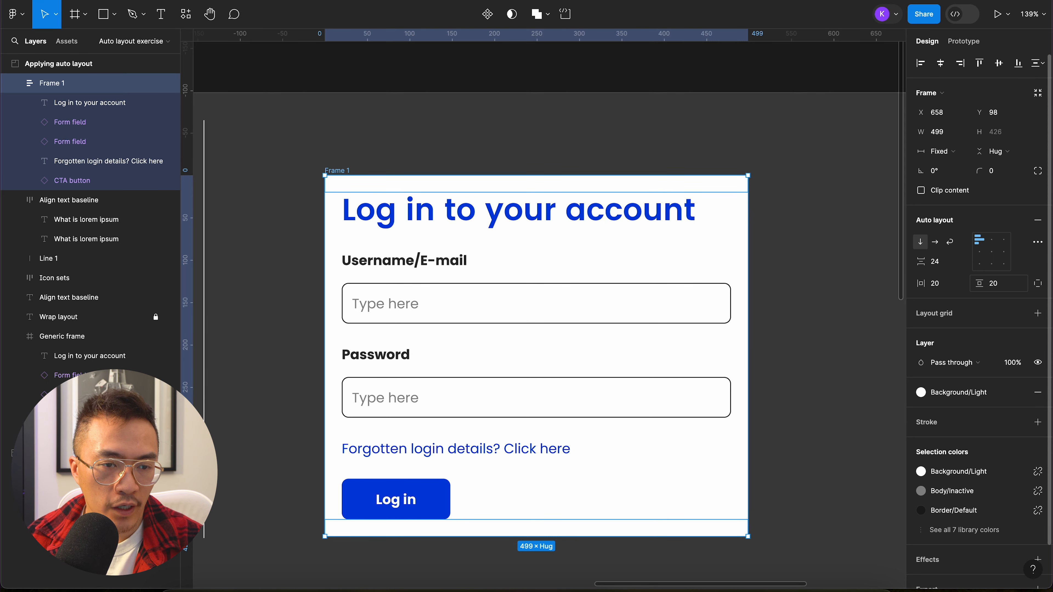
Step: Try larger and smaller vertical gaps between the items of the auto layout login frame, finishing at 24
{"action": "left_click", "coordinate": [951, 261]}
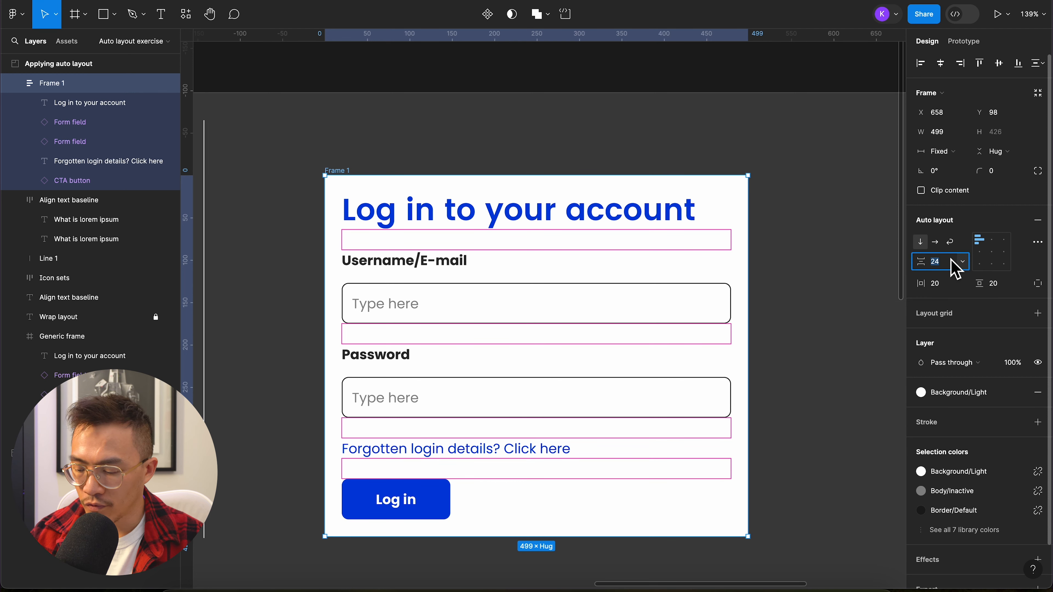
{"action": "key", "text": "Up"}
{"action": "key", "text": "Up"}
{"action": "key", "text": "Up"}
{"action": "key", "text": "Up"}
{"action": "key", "text": "Up"}
{"action": "key", "text": "Up"}
{"action": "key", "text": "Up"}
{"action": "key", "text": "Up"}
{"action": "key", "text": "Up"}
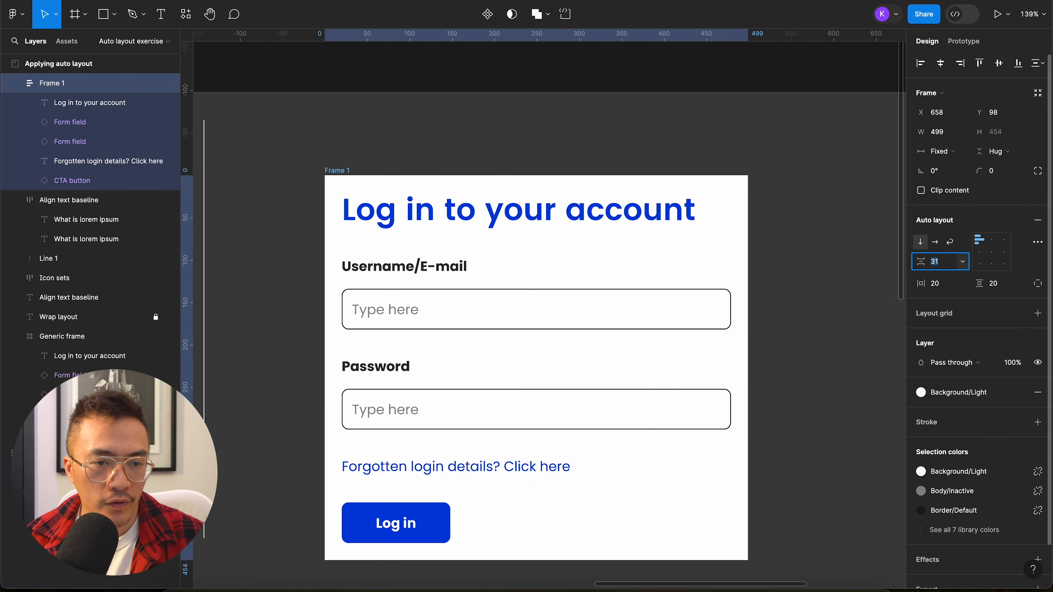
{"action": "key", "text": "Up"}
{"action": "key", "text": "Up"}
{"action": "key", "text": "Up"}
{"action": "key", "text": "Down"}
{"action": "key", "text": "Down"}
{"action": "key", "text": "Down"}
{"action": "key", "text": "Down"}
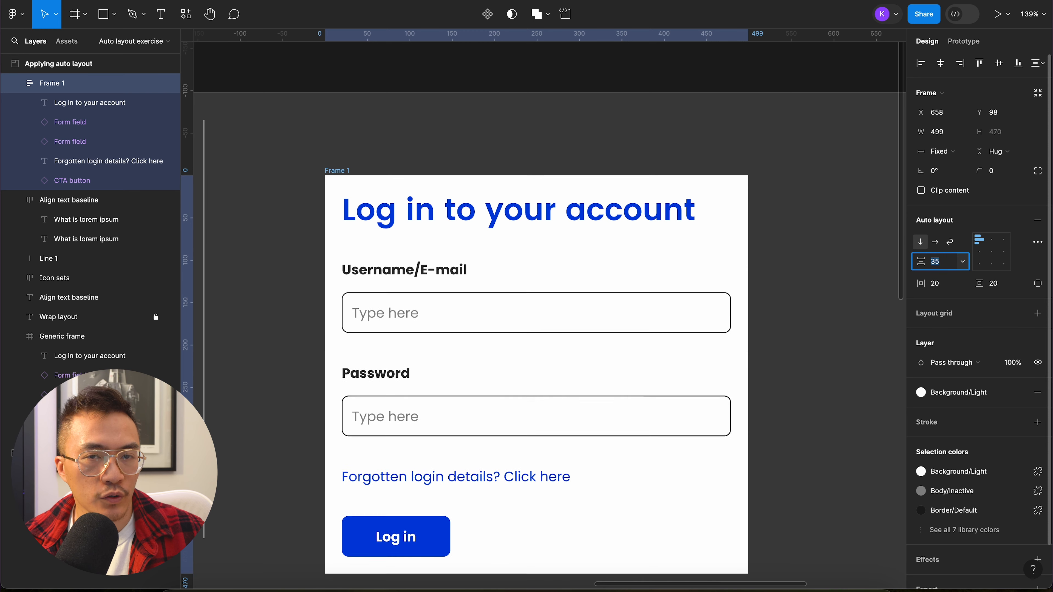
{"action": "key", "text": "Down"}
{"action": "key", "text": "Down"}
{"action": "key", "text": "Down"}
{"action": "key", "text": "Down"}
{"action": "key", "text": "Down"}
{"action": "key", "text": "Down"}
{"action": "key", "text": "Down"}
{"action": "key", "text": "Down"}
{"action": "key", "text": "Down"}
{"action": "key", "text": "Down"}
{"action": "key", "text": "Down"}
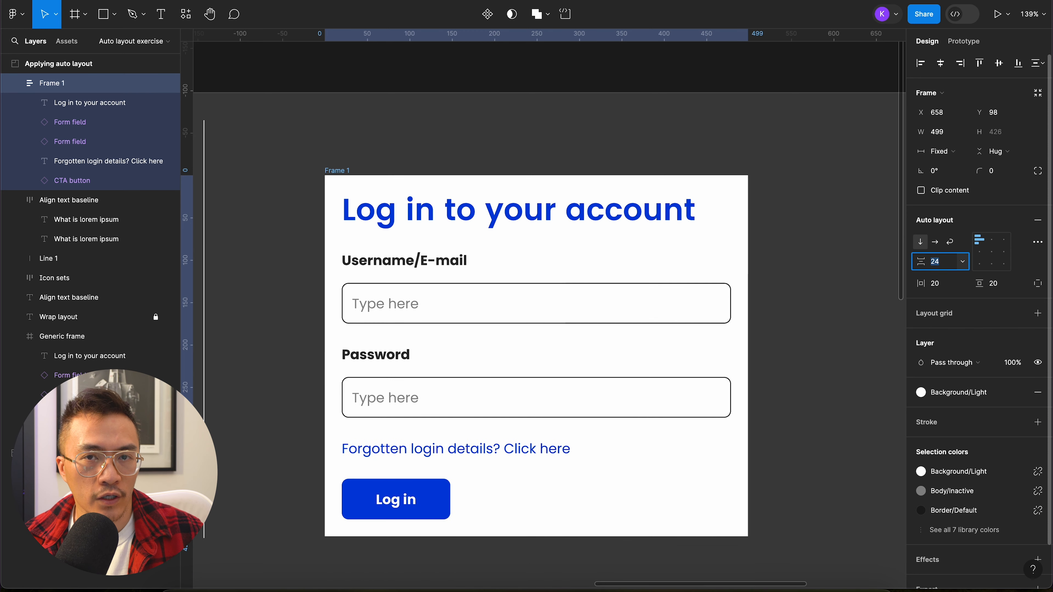
{"action": "key", "text": "Down"}
{"action": "key", "text": "Down"}
{"action": "key", "text": "Down"}
{"action": "key", "text": "Down"}
{"action": "key", "text": "Down"}
{"action": "key", "text": "Down"}
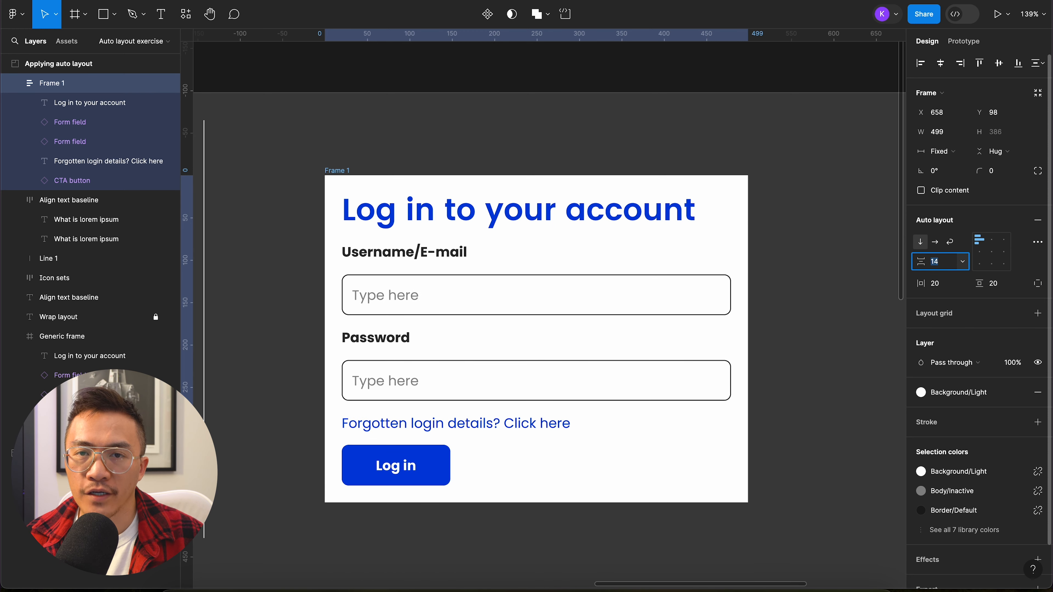
{"action": "key", "text": "Up"}
{"action": "key", "text": "Up"}
{"action": "key", "text": "Up"}
{"action": "key", "text": "Up"}
{"action": "key", "text": "Up"}
{"action": "key", "text": "Up"}
{"action": "key", "text": "Up"}
{"action": "key", "text": "Up"}
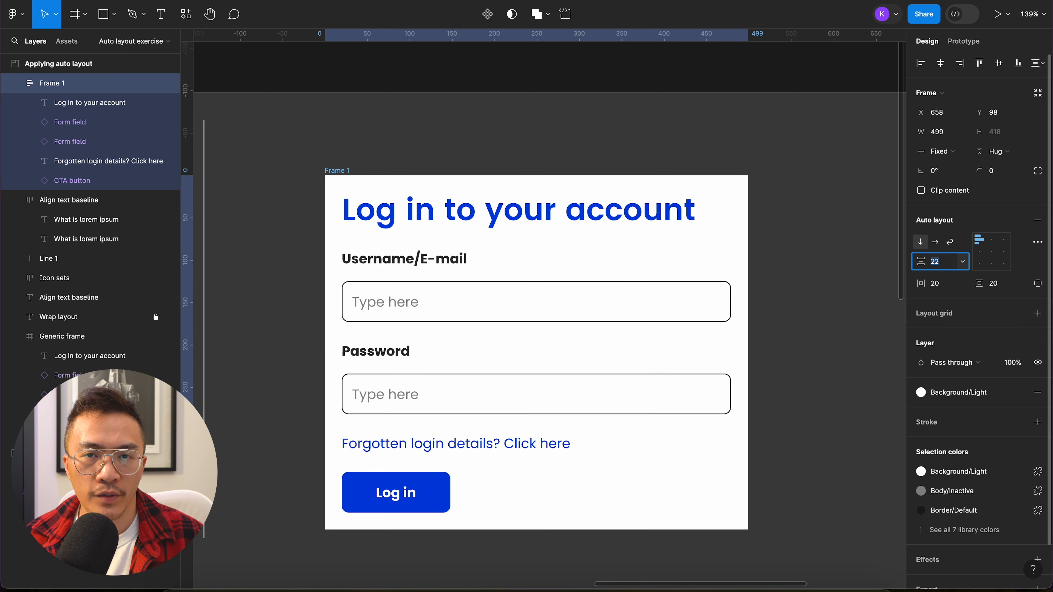
{"action": "key", "text": "Up"}
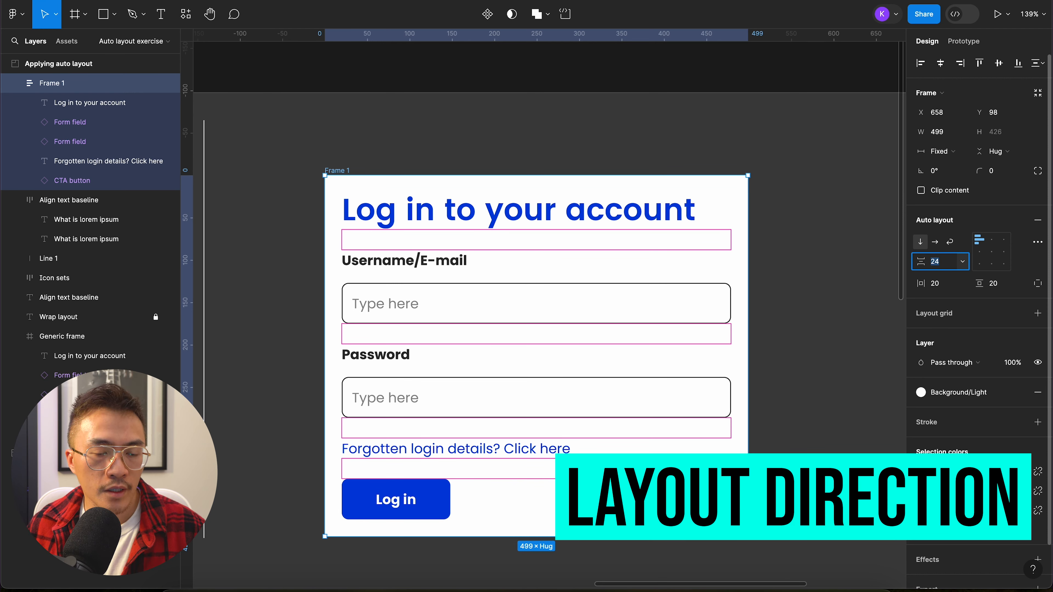
Step: Switch the auto layout login frame to horizontal layout and widen it to about 893
{"action": "left_click", "coordinate": [935, 242]}
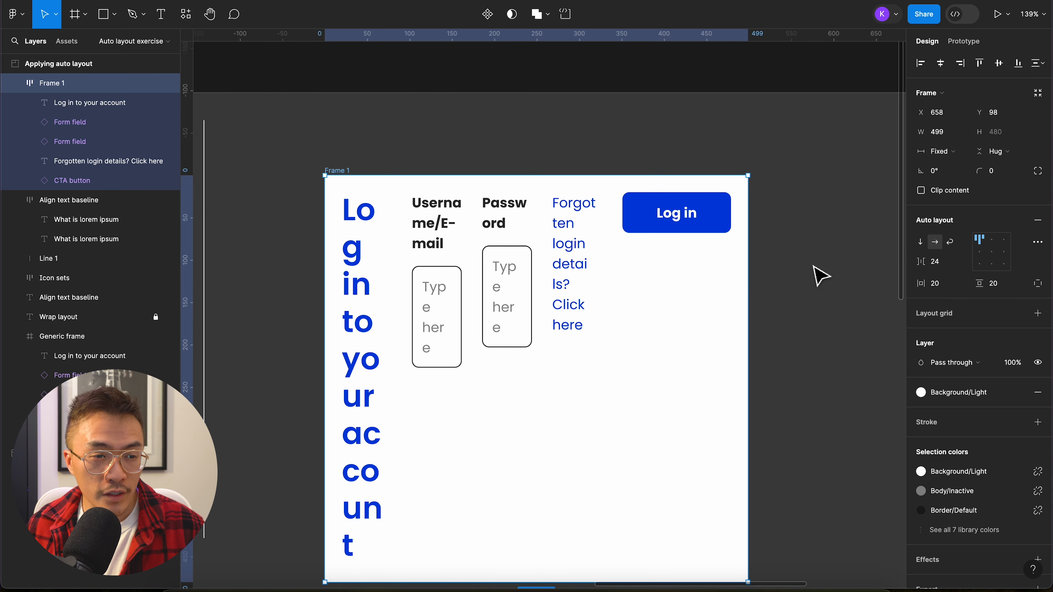
{"action": "left_click", "coordinate": [815, 275]}
{"action": "scroll", "coordinate": [816, 275], "scroll_direction": "down", "scroll_amount": 5}
{"action": "scroll", "coordinate": [816, 276], "scroll_direction": "right", "scroll_amount": 3}
{"action": "scroll", "coordinate": [815, 275], "scroll_direction": "down", "scroll_amount": 2}
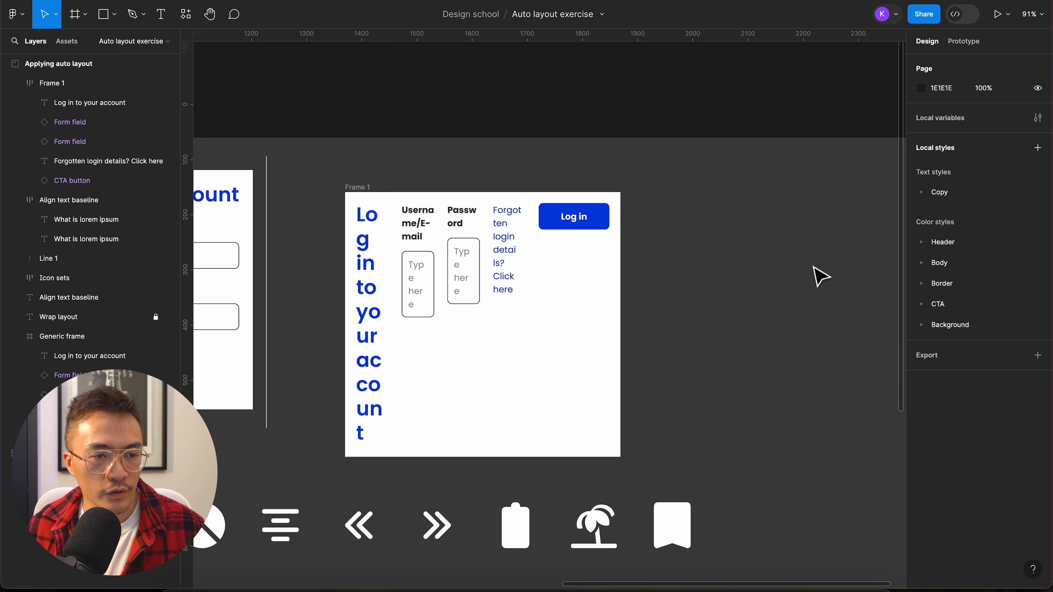
{"action": "left_click", "coordinate": [359, 187]}
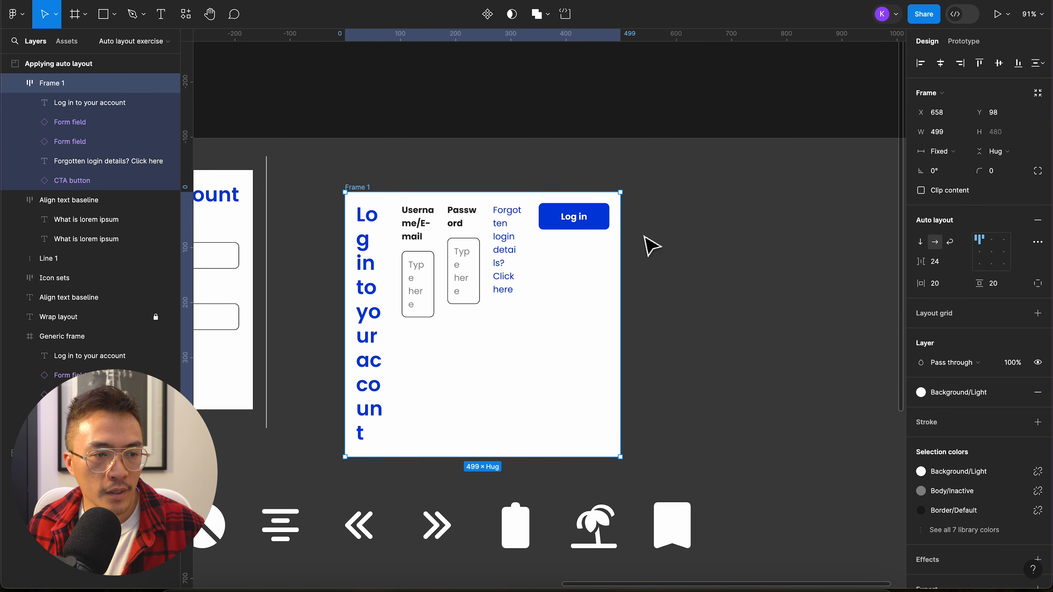
{"action": "left_click_drag", "start_coordinate": [618, 261], "coordinate": [836, 264]}
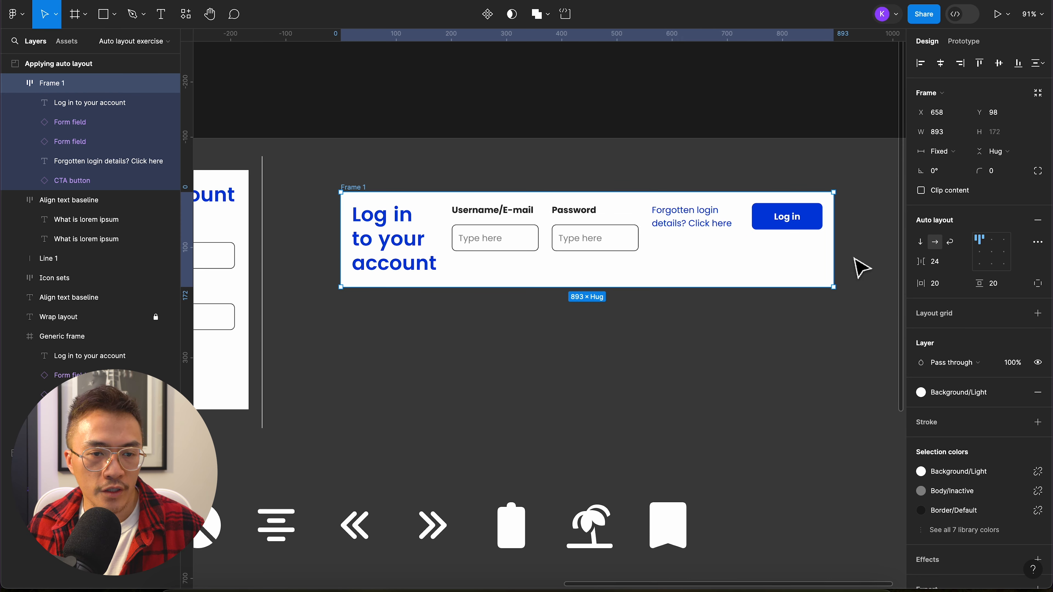
Step: Return the login frame to vertical layout and narrow it until it is slightly wider than its title text
{"action": "left_click", "coordinate": [920, 243]}
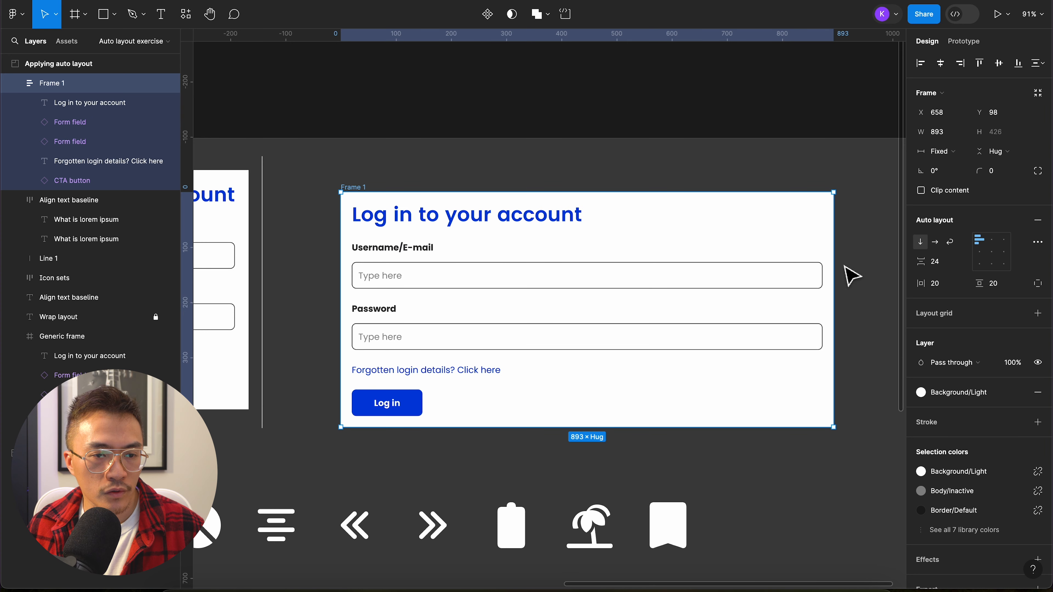
{"action": "left_click_drag", "start_coordinate": [834, 267], "coordinate": [647, 273]}
{"action": "left_click", "coordinate": [709, 284]}
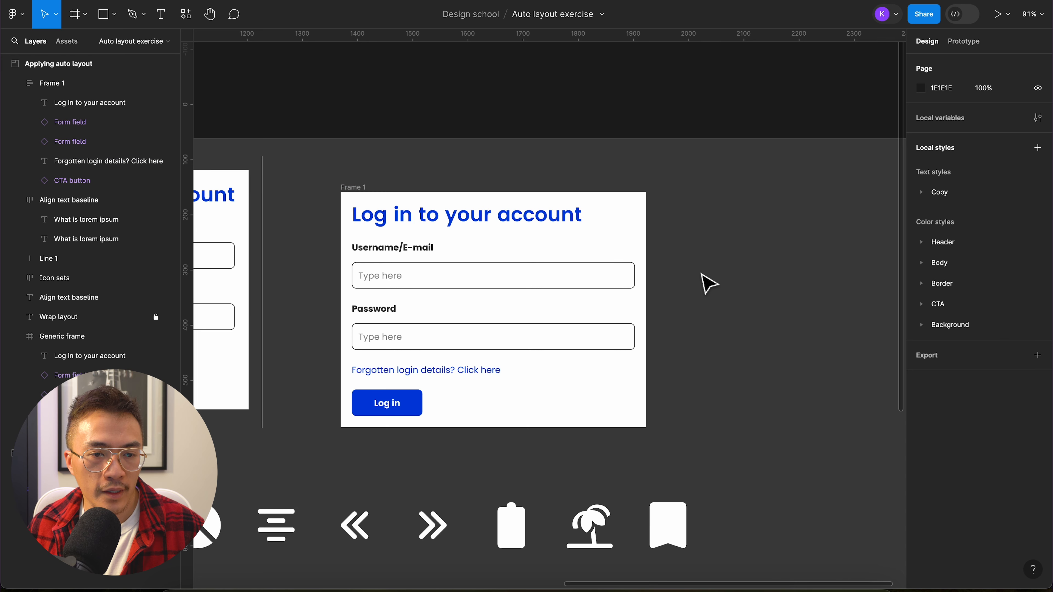
Step: Try narrowing the Icon sets frame while it keeps its horizontal layout
{"action": "scroll", "coordinate": [709, 284], "scroll_direction": "down", "scroll_amount": 3}
{"action": "scroll", "coordinate": [709, 284], "scroll_direction": "left", "scroll_amount": 5}
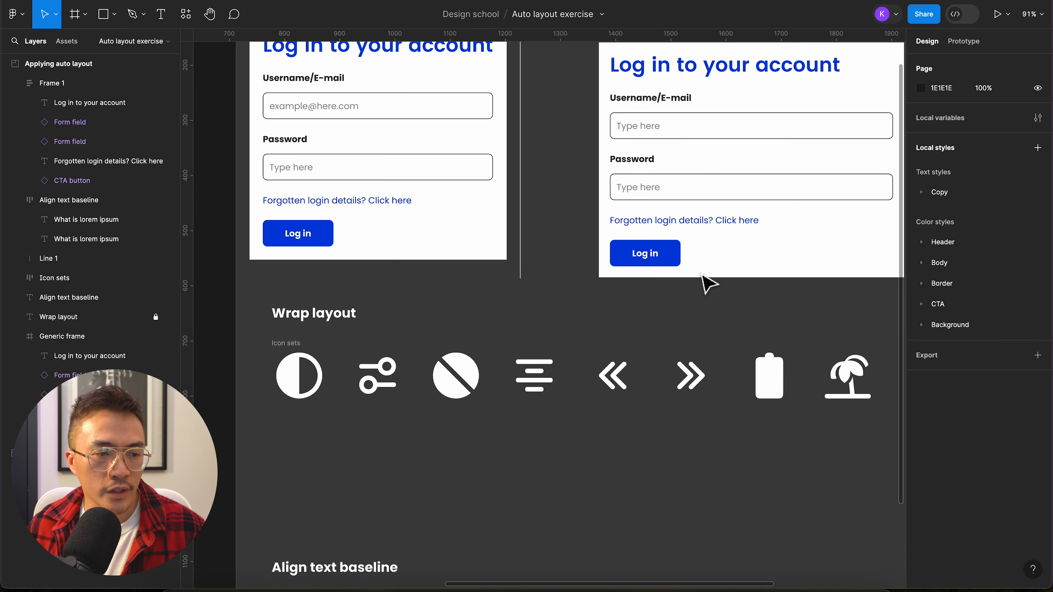
{"action": "scroll", "coordinate": [709, 284], "scroll_direction": "up", "scroll_amount": 3}
{"action": "scroll", "coordinate": [707, 285], "scroll_direction": "up", "scroll_amount": 1}
{"action": "scroll", "coordinate": [707, 284], "scroll_direction": "right", "scroll_amount": 2}
{"action": "left_click", "coordinate": [354, 357]}
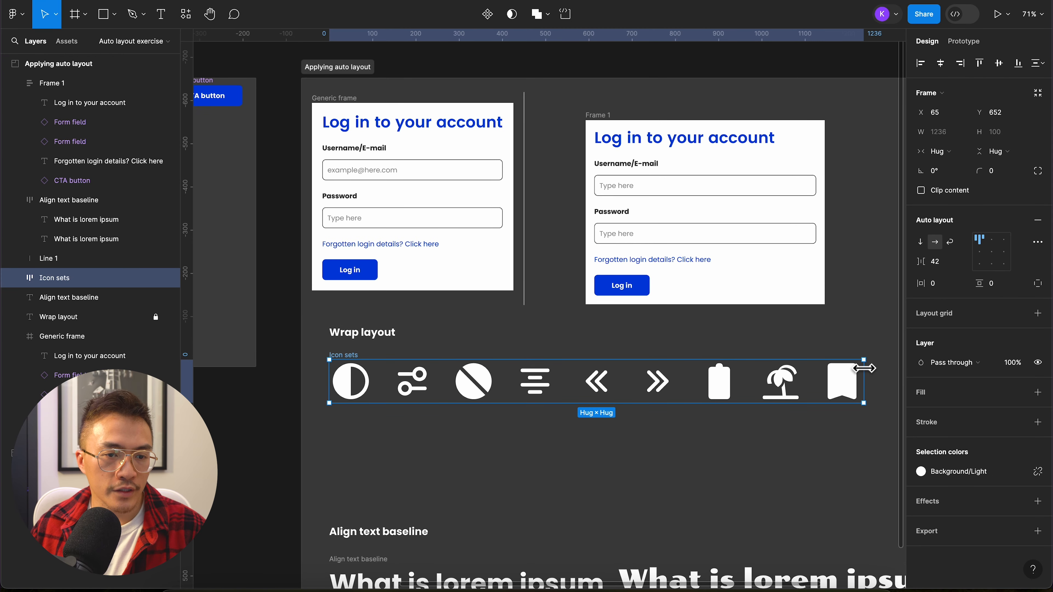
{"action": "left_click_drag", "start_coordinate": [864, 373], "coordinate": [717, 391]}
{"action": "scroll", "coordinate": [716, 392], "scroll_direction": "left", "scroll_amount": 2}
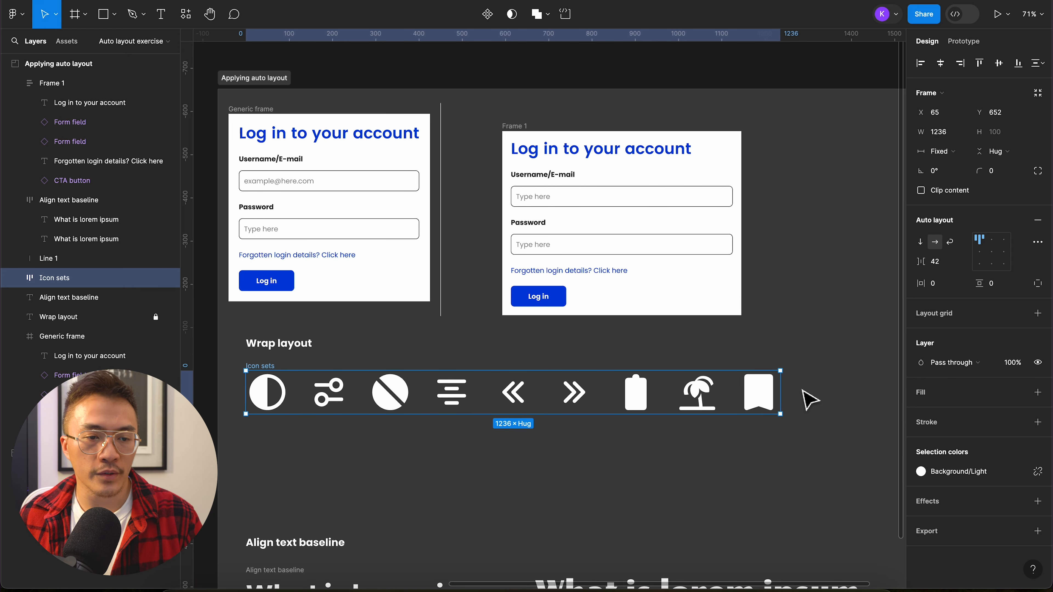
Step: Set the Icon sets frame to wrap layout and resize it to about 676 by 343
{"action": "left_click", "coordinate": [950, 243]}
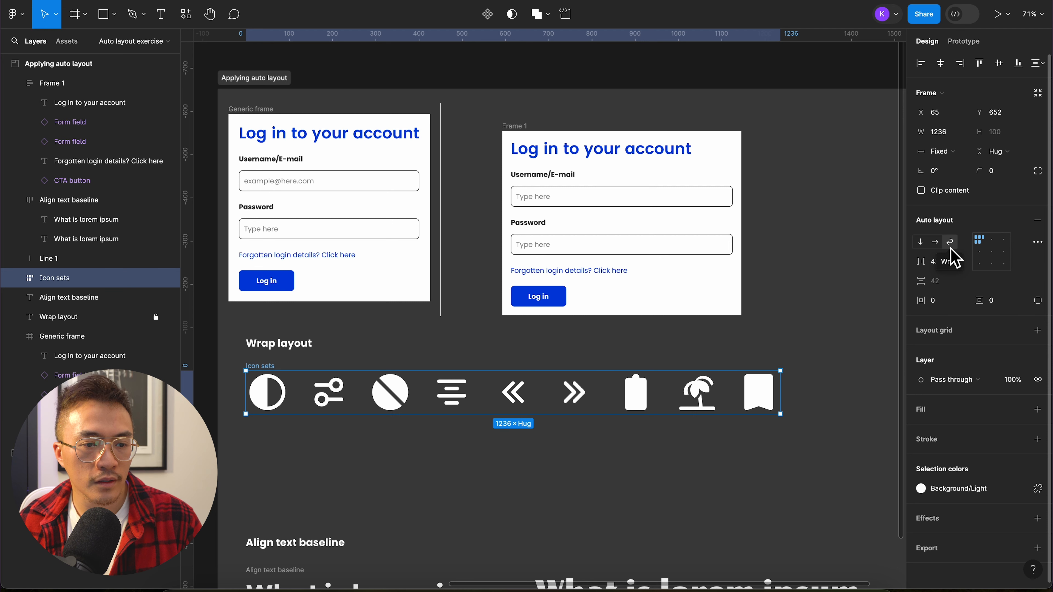
{"action": "left_click_drag", "start_coordinate": [781, 394], "coordinate": [538, 422]}
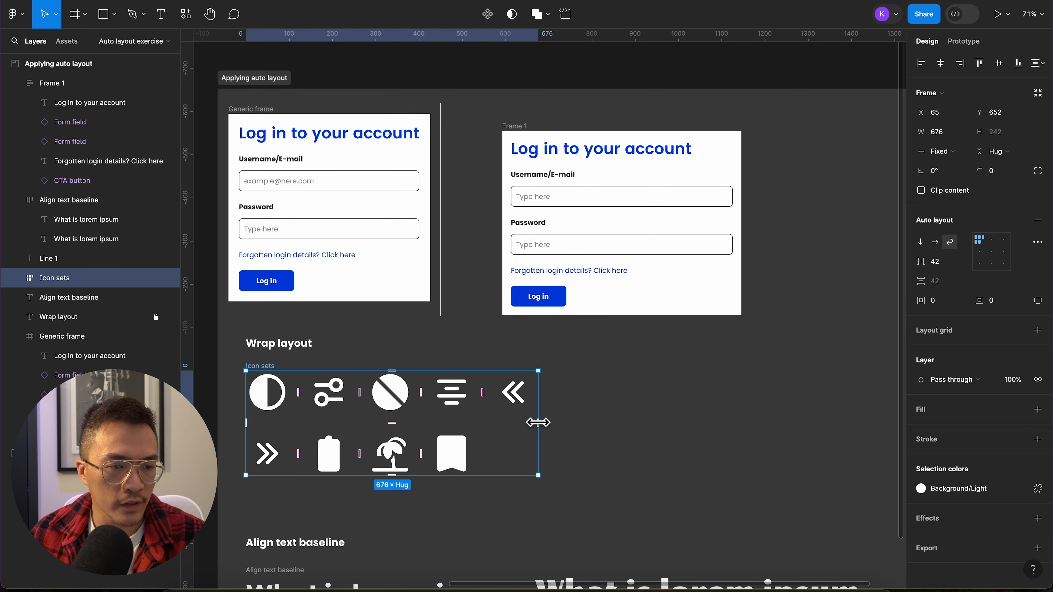
{"action": "scroll", "coordinate": [538, 422], "scroll_direction": "down", "scroll_amount": 3}
{"action": "scroll", "coordinate": [538, 422], "scroll_direction": "left", "scroll_amount": 1}
{"action": "left_click_drag", "start_coordinate": [537, 432], "coordinate": [536, 465]}
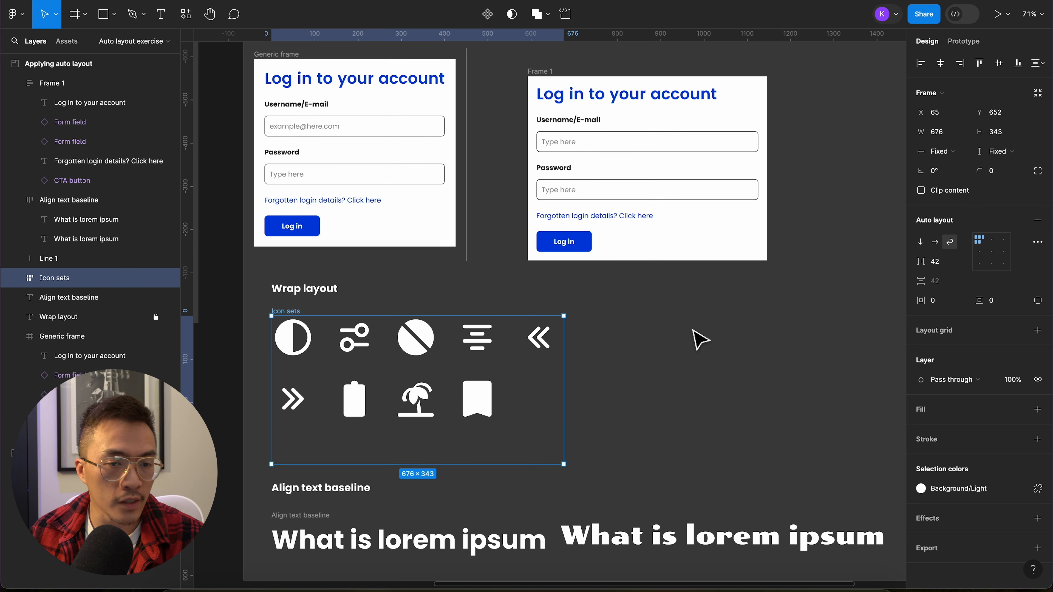
Step: Try the top, bottom and middle alignments for the icons in the Icon sets frame, settling on left-aligned and vertically centred
{"action": "left_click", "coordinate": [997, 243]}
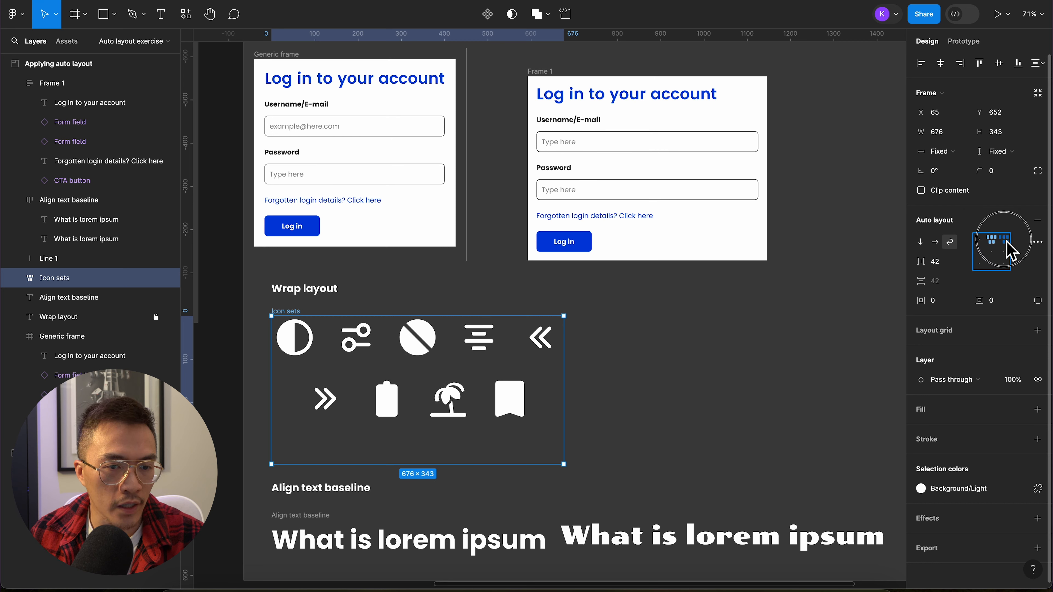
{"action": "left_click", "coordinate": [1006, 241]}
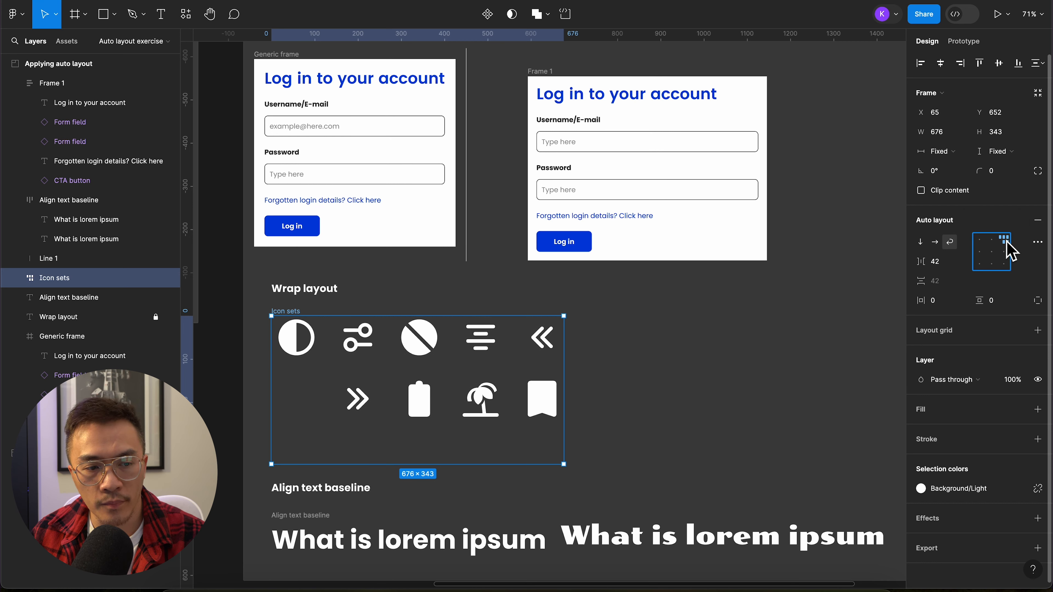
{"action": "left_click", "coordinate": [984, 267]}
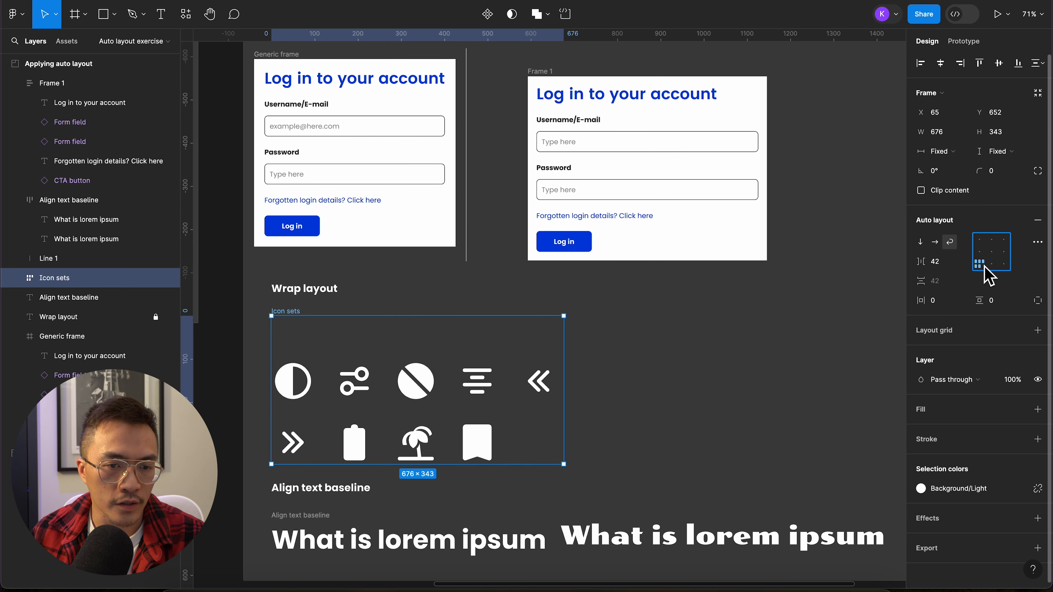
{"action": "left_click", "coordinate": [993, 265]}
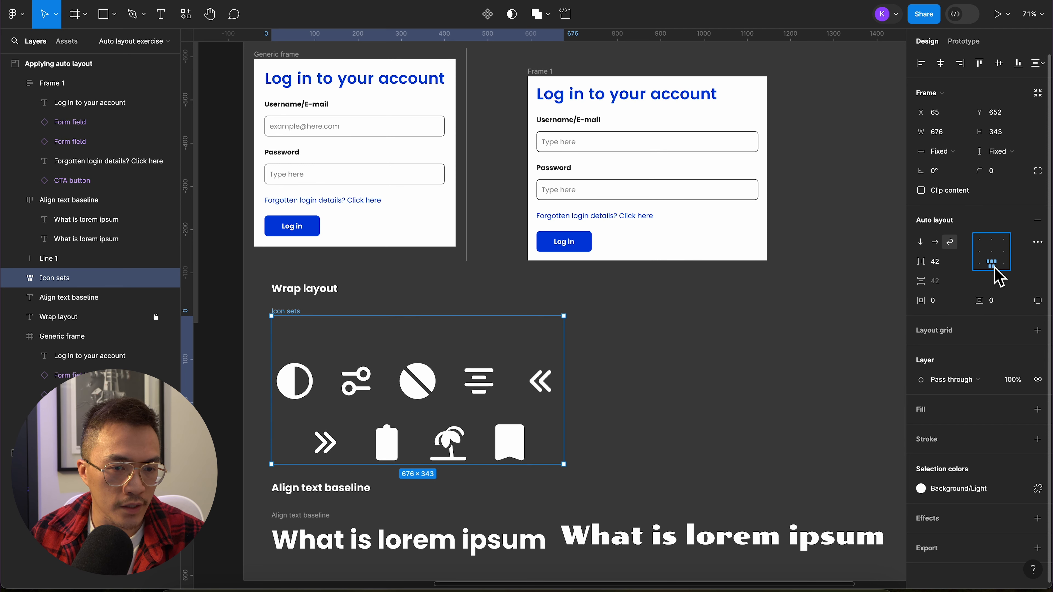
{"action": "left_click", "coordinate": [1005, 265]}
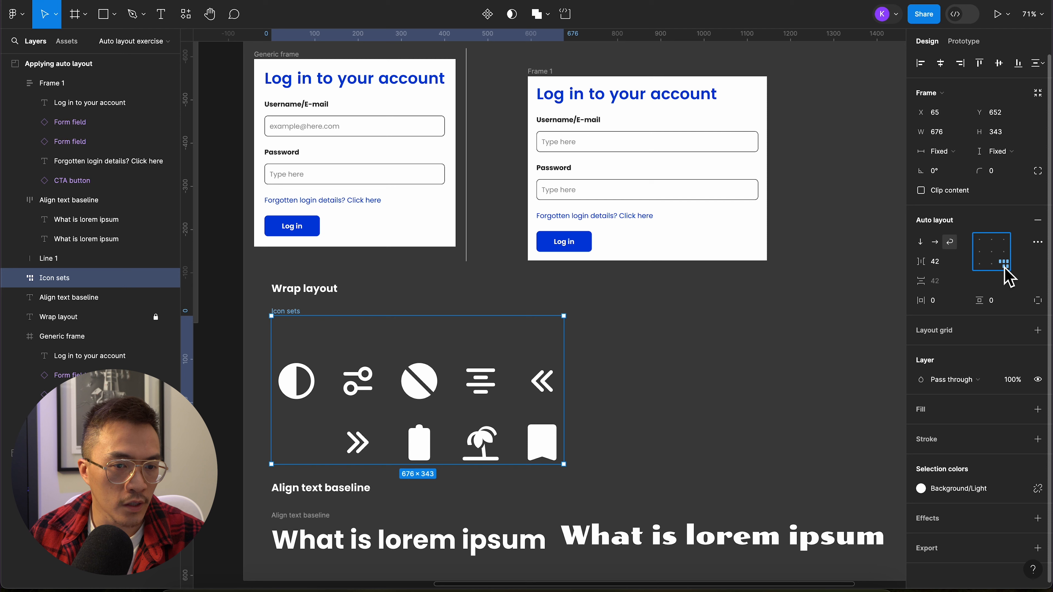
{"action": "left_click", "coordinate": [1005, 252]}
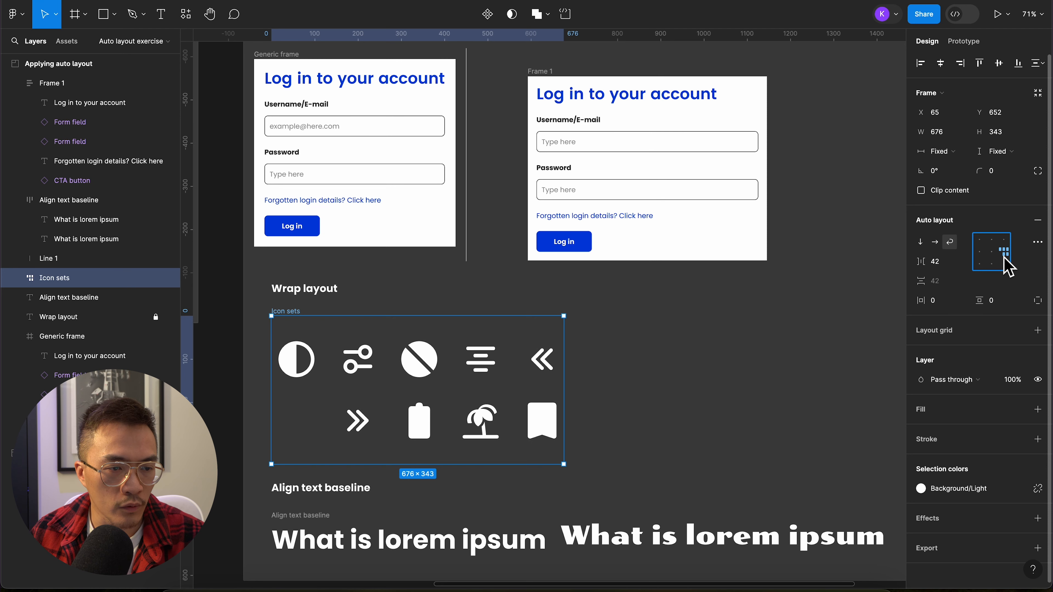
{"action": "left_click", "coordinate": [991, 252]}
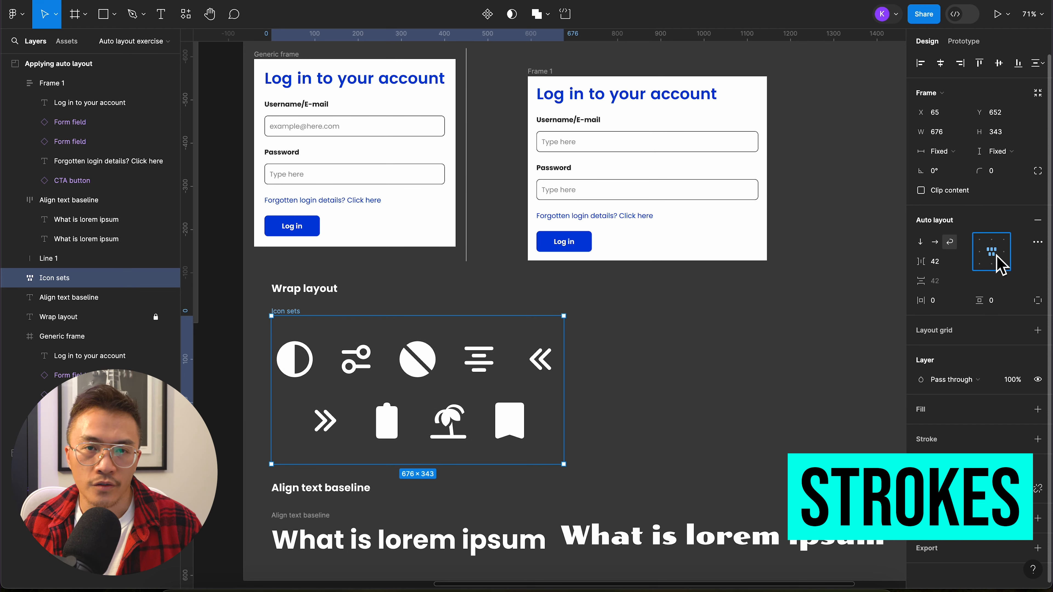
{"action": "left_click", "coordinate": [979, 252]}
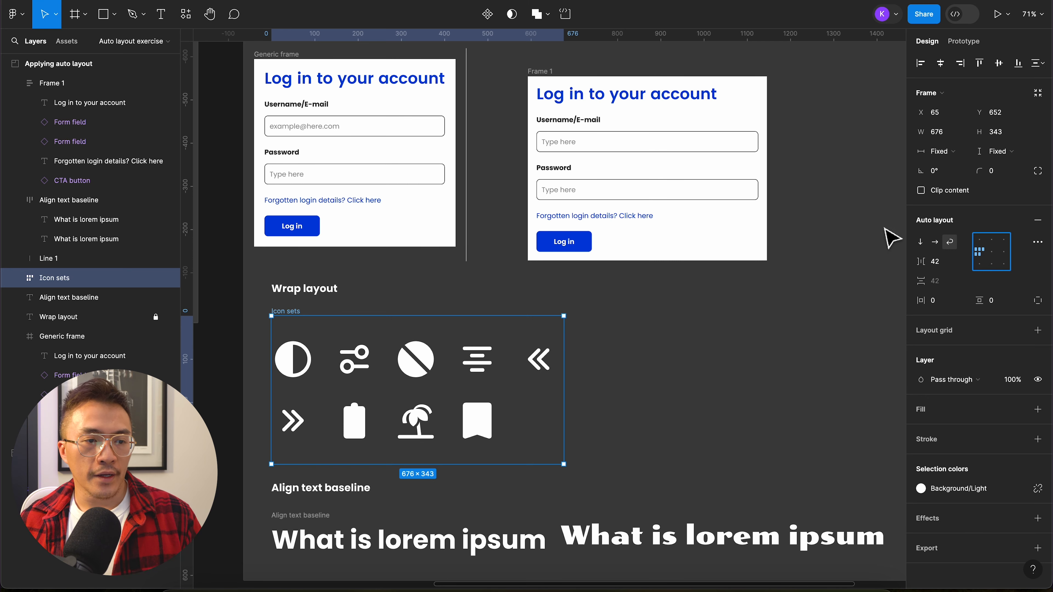
Step: Include strokes in the layout of the Username/E-mail field's type box and set its stroke position to Center
{"action": "left_click", "coordinate": [872, 232]}
{"action": "scroll", "coordinate": [736, 228], "scroll_direction": "up", "scroll_amount": 5}
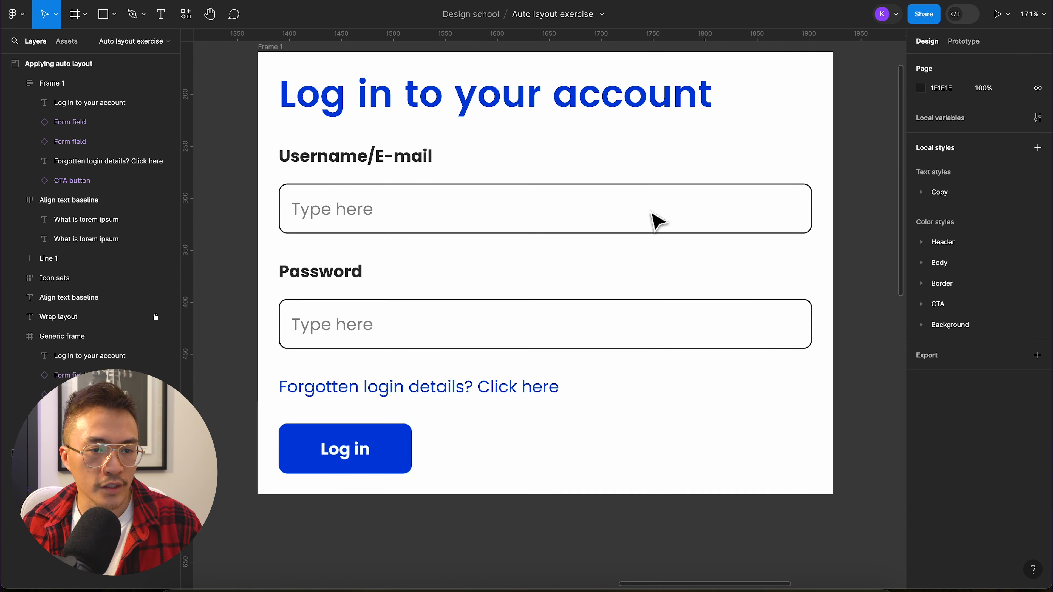
{"action": "left_click", "coordinate": [672, 230]}
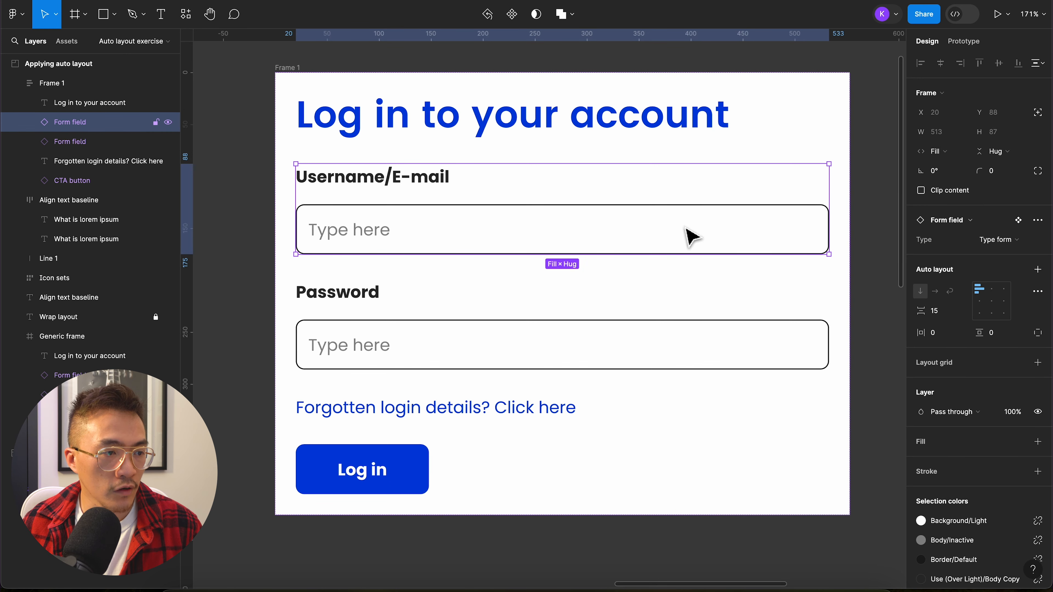
{"action": "double_click", "coordinate": [686, 231]}
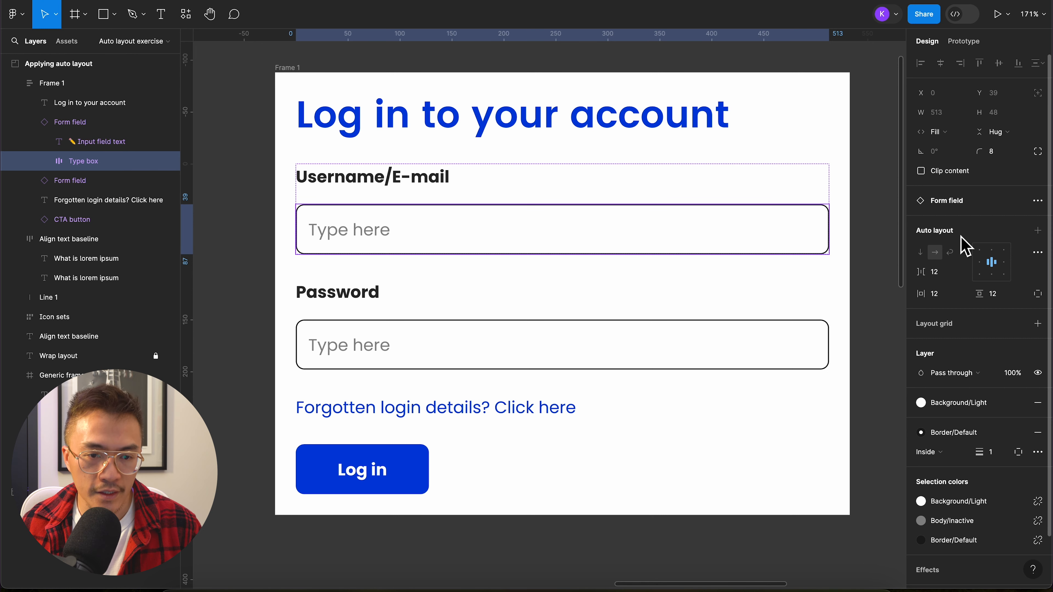
{"action": "left_click", "coordinate": [1038, 253]}
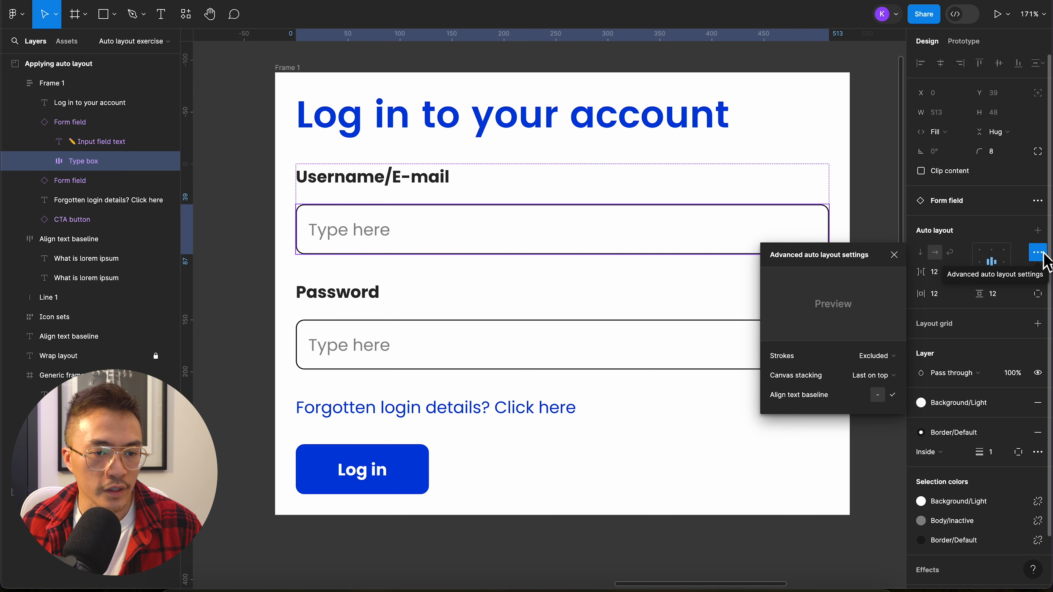
{"action": "left_click", "coordinate": [895, 358]}
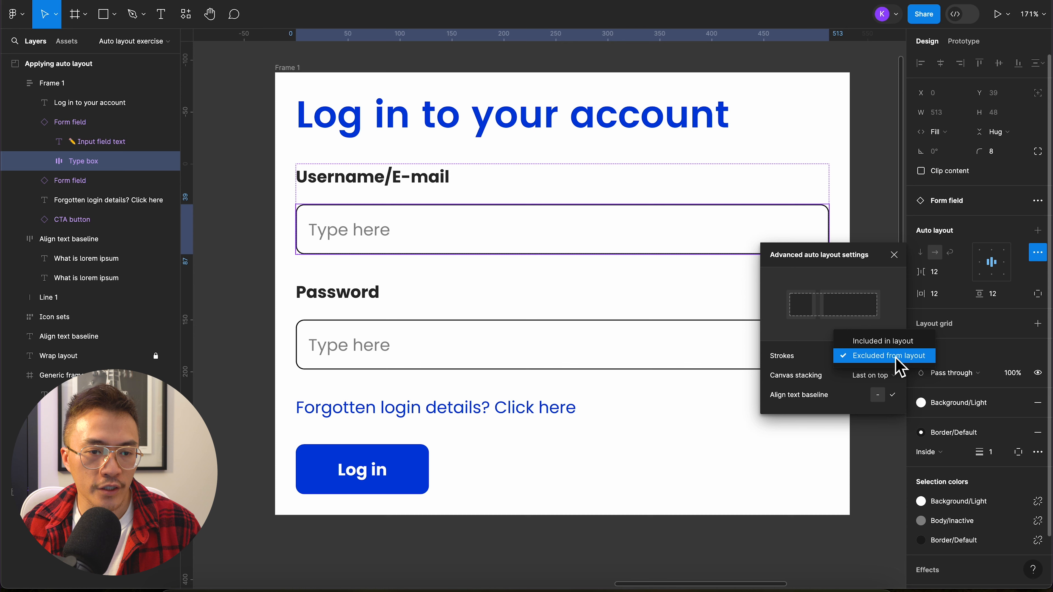
{"action": "left_click", "coordinate": [901, 355]}
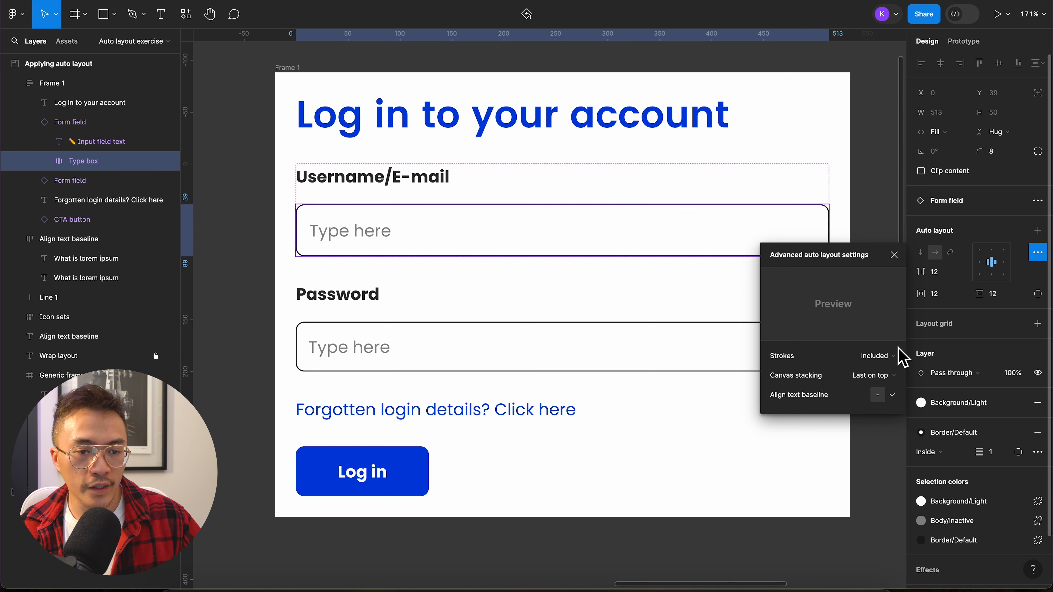
{"action": "left_click", "coordinate": [945, 454]}
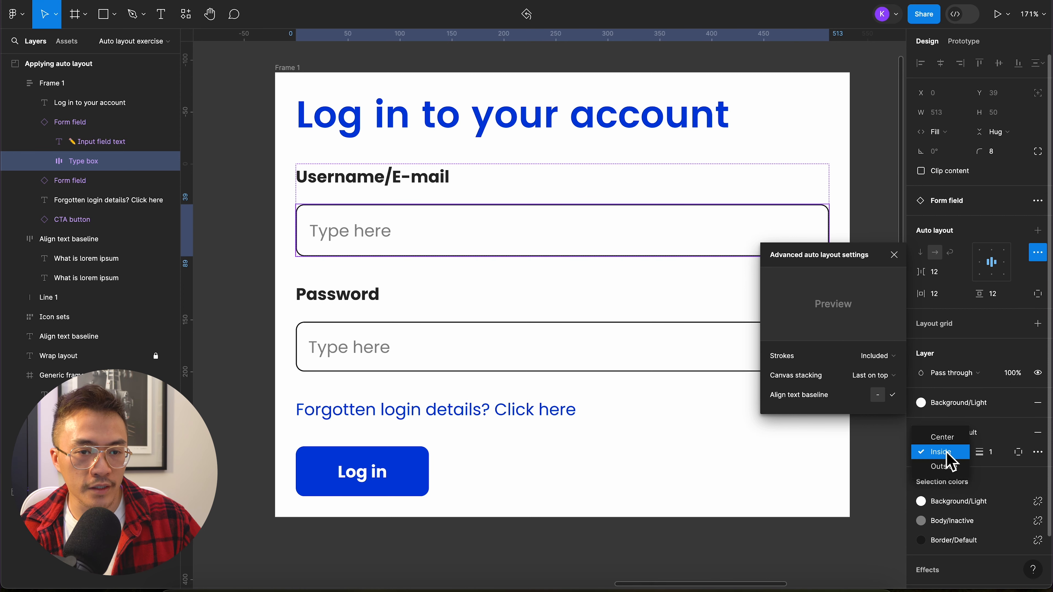
{"action": "left_click", "coordinate": [955, 439]}
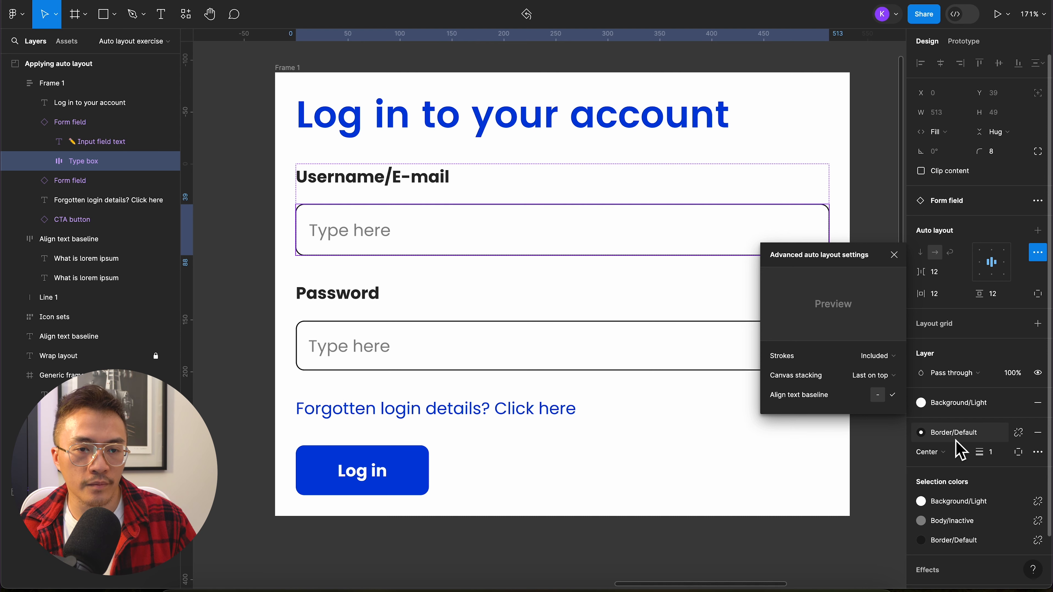
Step: Try the type box's stroke position as Outside, settle on Inside, and exclude strokes from its layout
{"action": "left_click", "coordinate": [945, 453]}
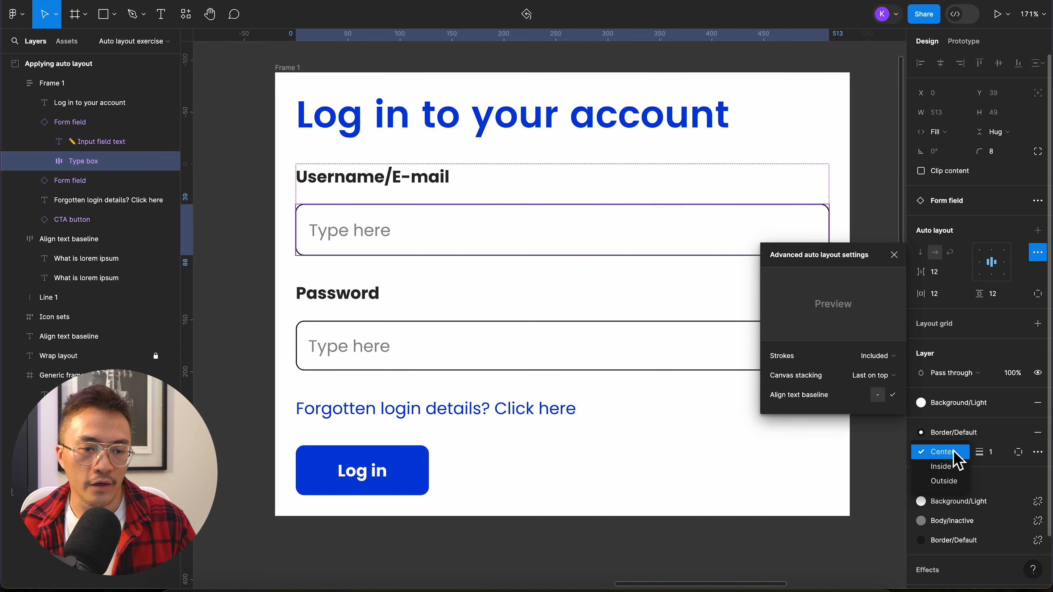
{"action": "left_click", "coordinate": [955, 484]}
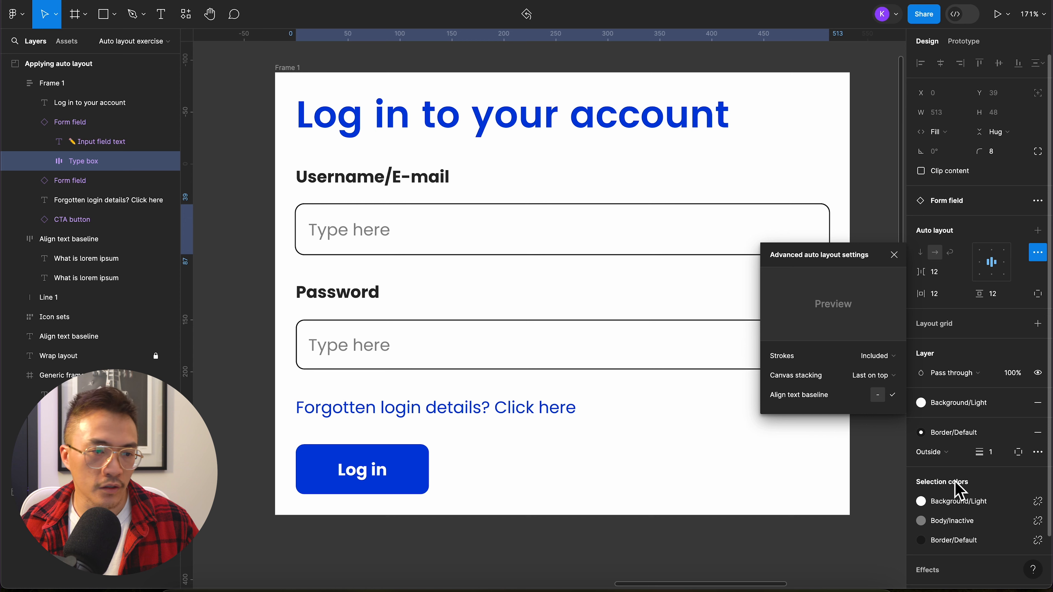
{"action": "left_click", "coordinate": [949, 453]}
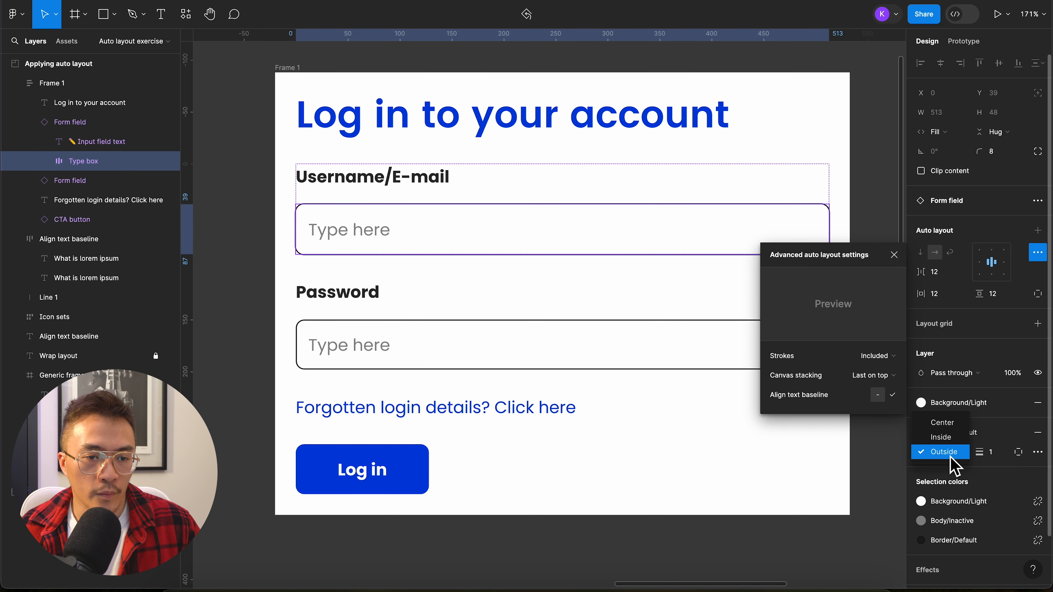
{"action": "left_click", "coordinate": [951, 436]}
{"action": "left_click", "coordinate": [891, 356]}
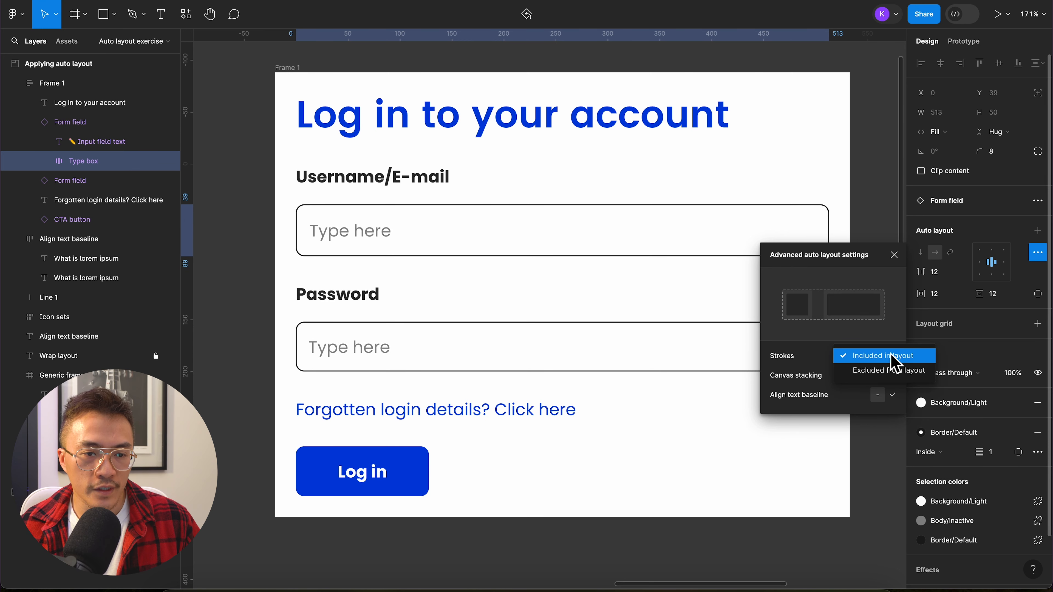
{"action": "left_click", "coordinate": [893, 371]}
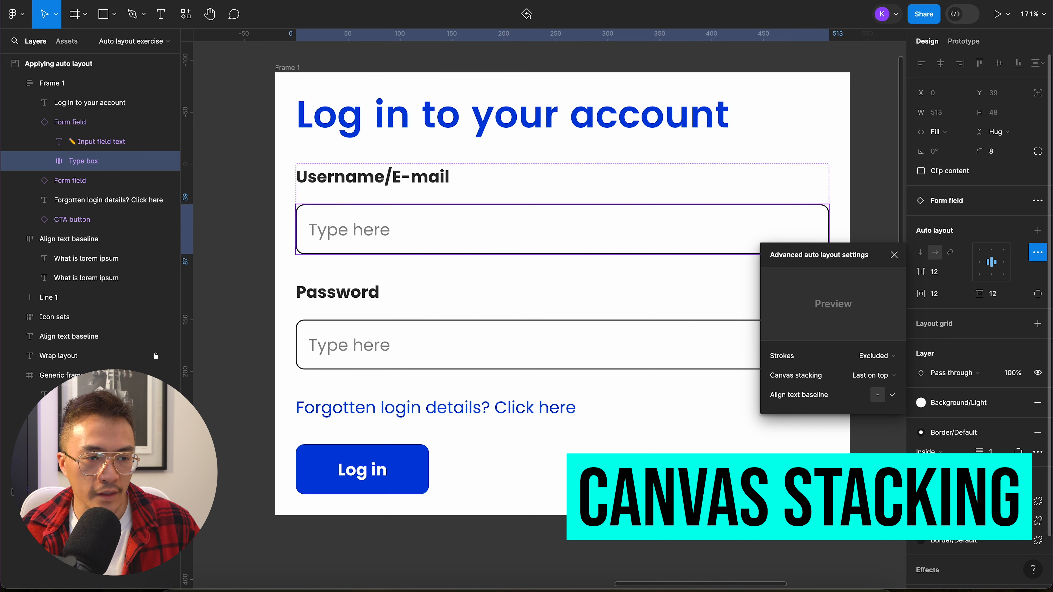
Step: Look at the canvas stacking option in the advanced auto layout settings of Frame 1
{"action": "left_click", "coordinate": [883, 233]}
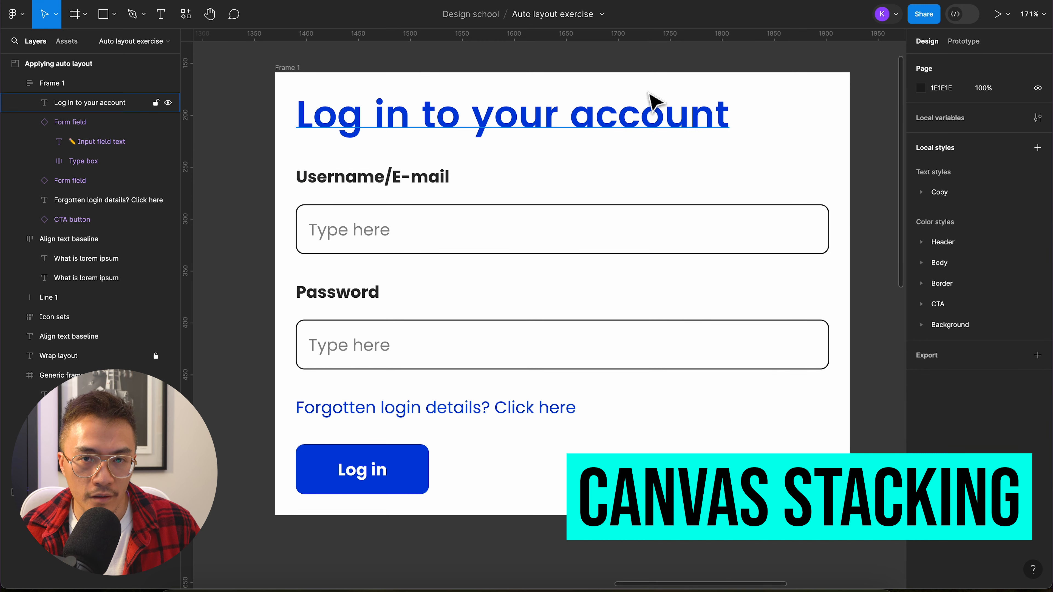
{"action": "left_click", "coordinate": [290, 67]}
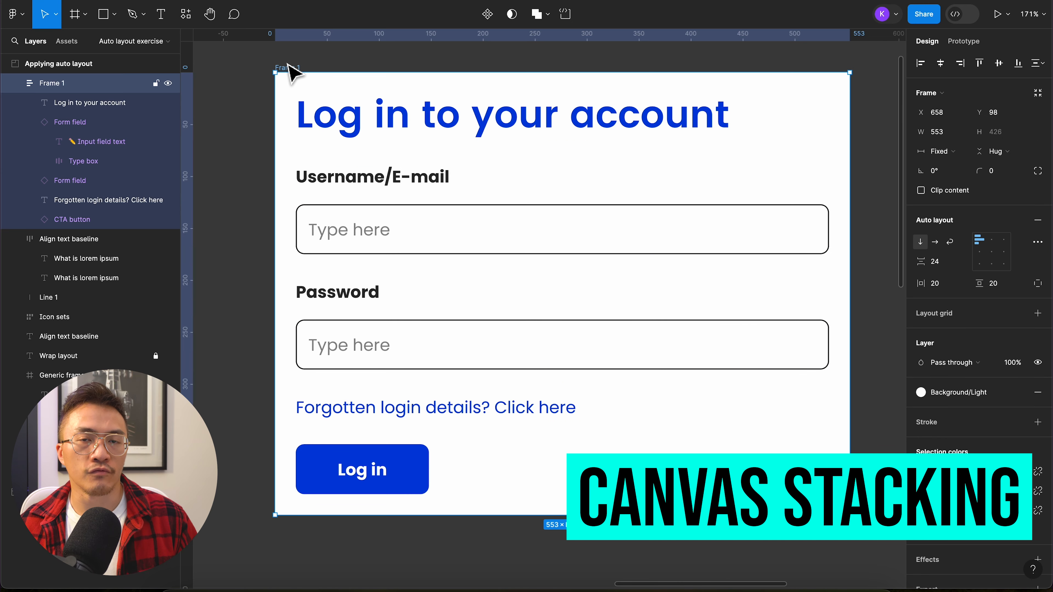
{"action": "left_click", "coordinate": [1037, 242]}
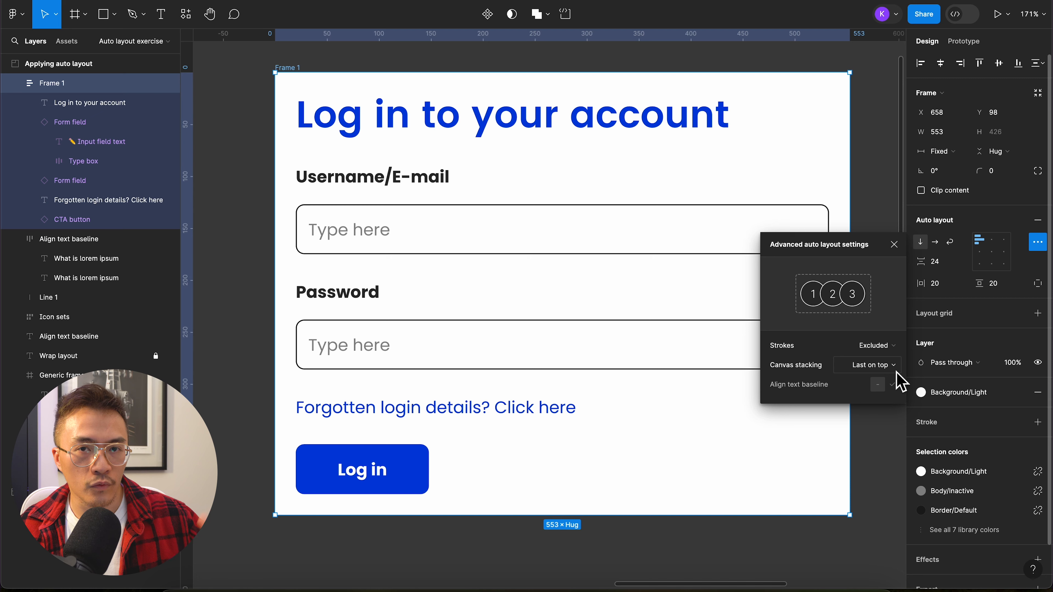
{"action": "left_click", "coordinate": [877, 222]}
Step: Switch the Username/E-mail form field in Frame 1 to the Dropdown type with its position set to Open
{"action": "left_click", "coordinate": [819, 230]}
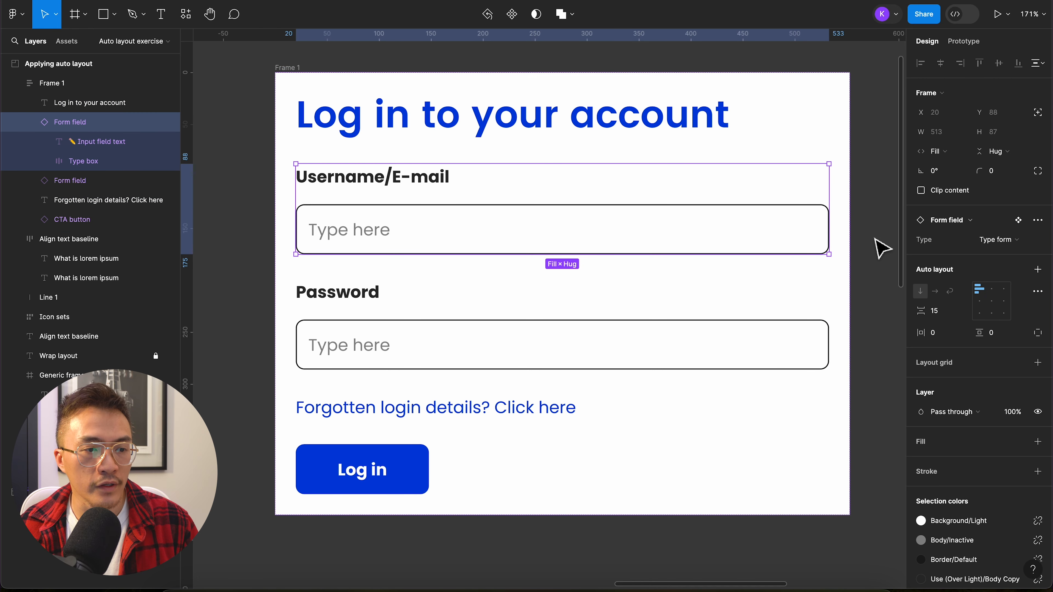
{"action": "left_click", "coordinate": [998, 240]}
{"action": "left_click", "coordinate": [994, 259]}
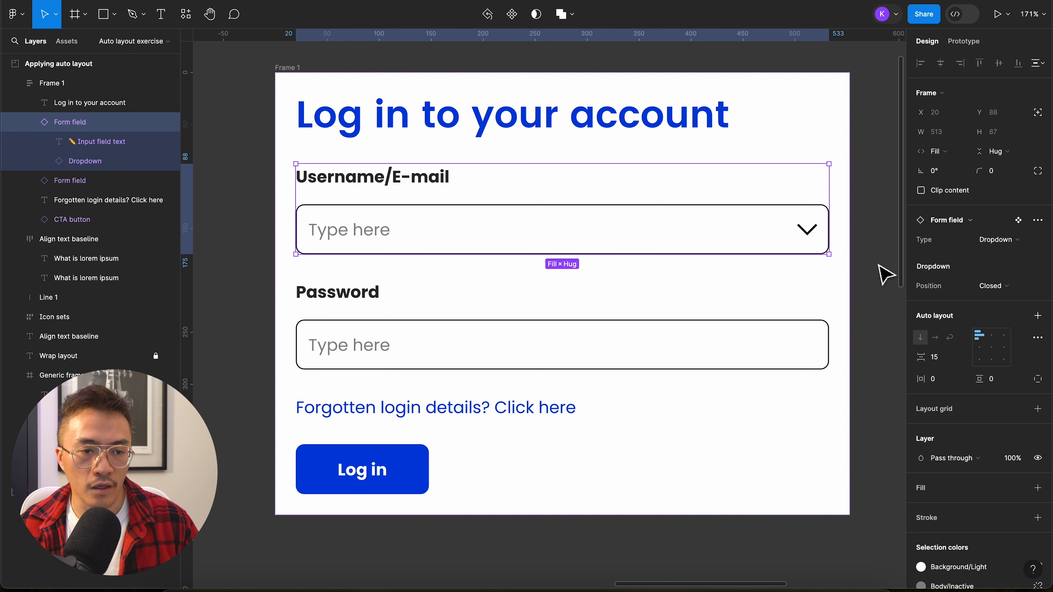
{"action": "left_click", "coordinate": [994, 287]}
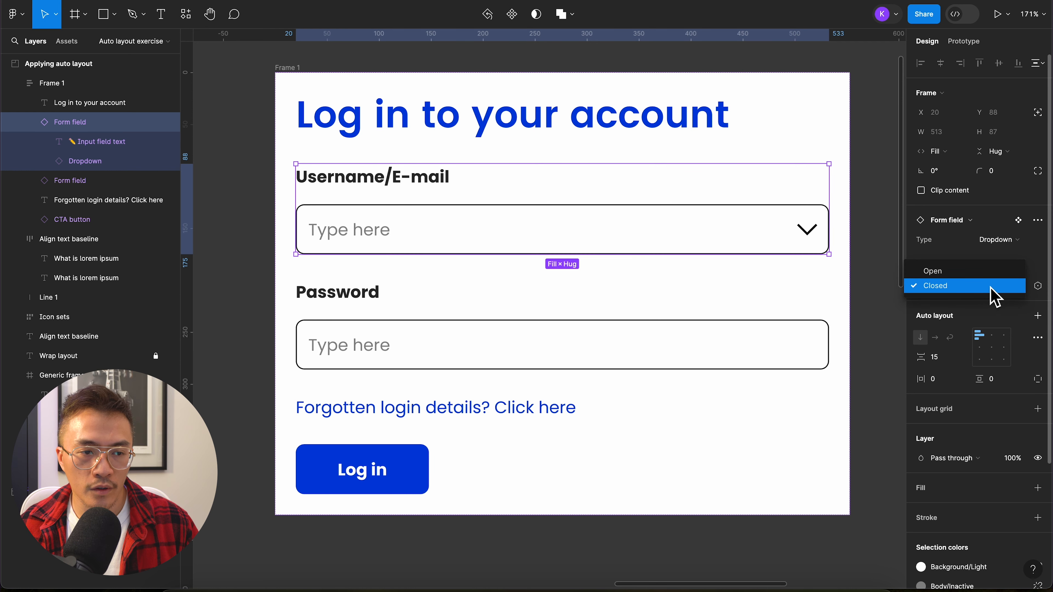
{"action": "left_click", "coordinate": [949, 271]}
{"action": "left_click", "coordinate": [869, 305]}
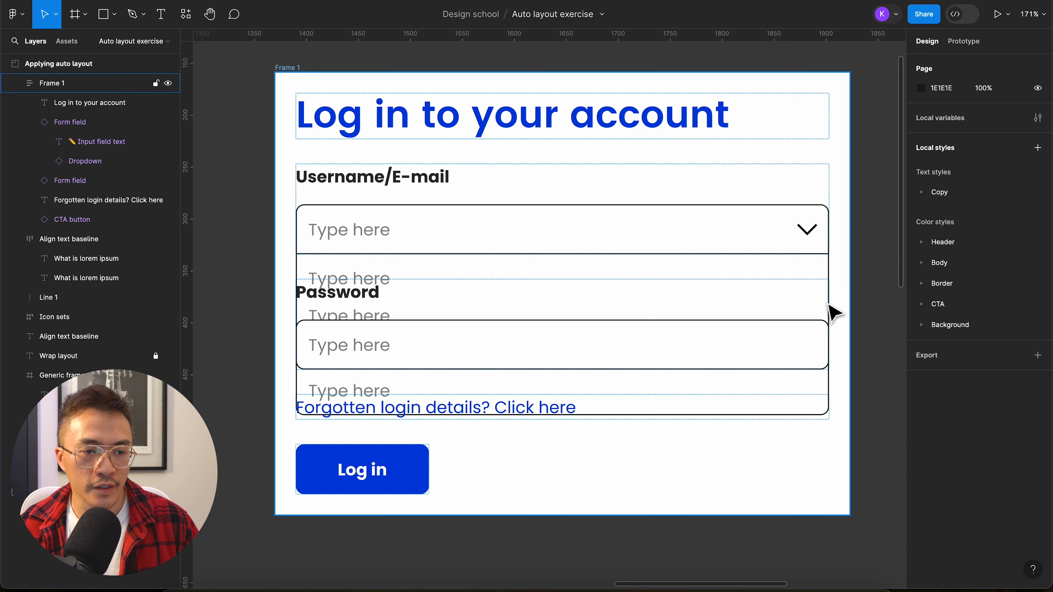
{"action": "left_click", "coordinate": [370, 342]}
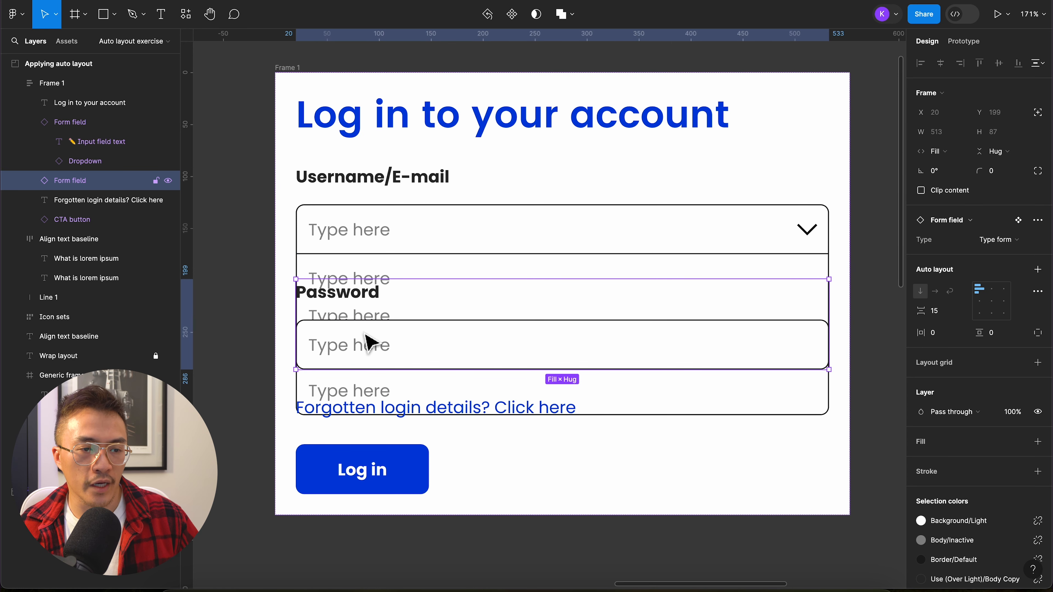
{"action": "left_click", "coordinate": [356, 407]}
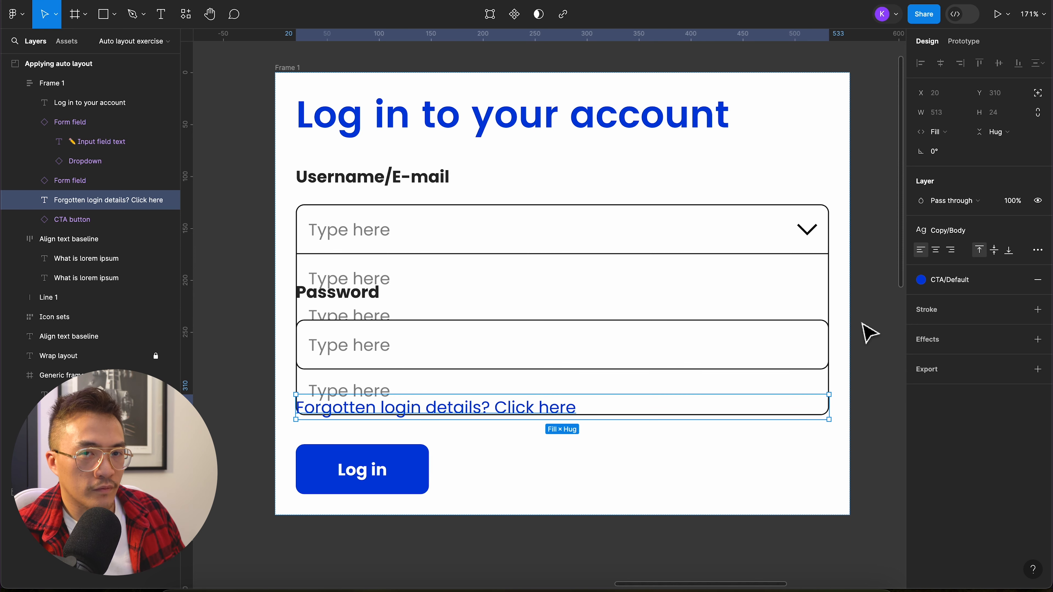
Step: Try moving the Username/E-mail field and the heading downwards in the Generic frame, and undo the moves
{"action": "left_click", "coordinate": [431, 249]}
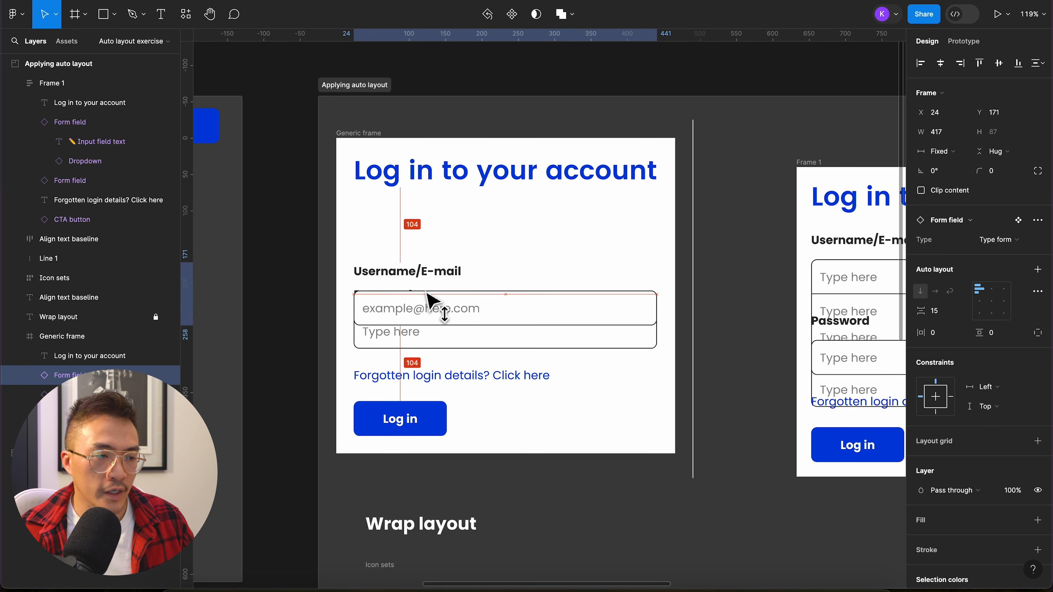
{"action": "left_click_drag", "start_coordinate": [440, 254], "coordinate": [439, 311]}
{"action": "left_click_drag", "start_coordinate": [442, 183], "coordinate": [418, 276]}
{"action": "key", "text": "ctrl+z"}
{"action": "key", "text": "ctrl+z"}
{"action": "key", "text": "ctrl+z"}
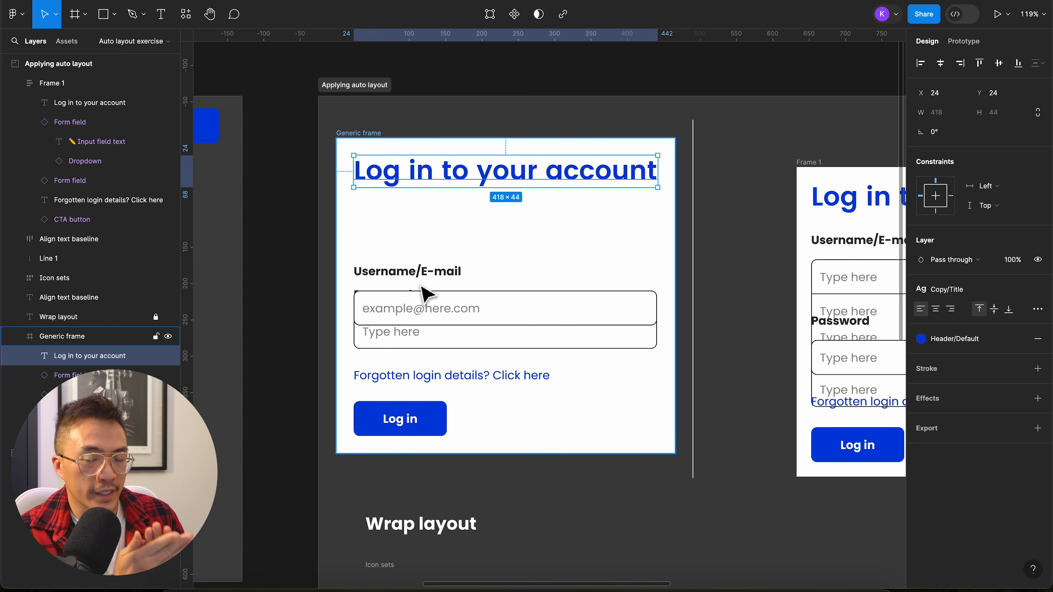
Step: Set the canvas stacking of Frame 1 to First on top
{"action": "scroll", "coordinate": [514, 301], "scroll_direction": "right", "scroll_amount": 10}
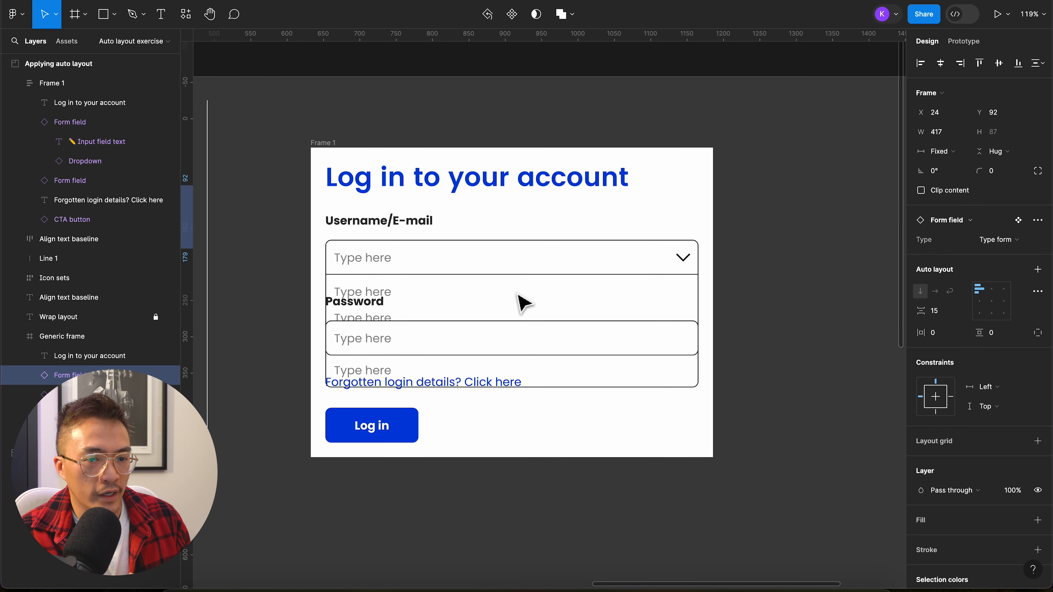
{"action": "scroll", "coordinate": [519, 293], "scroll_direction": "up", "scroll_amount": 1}
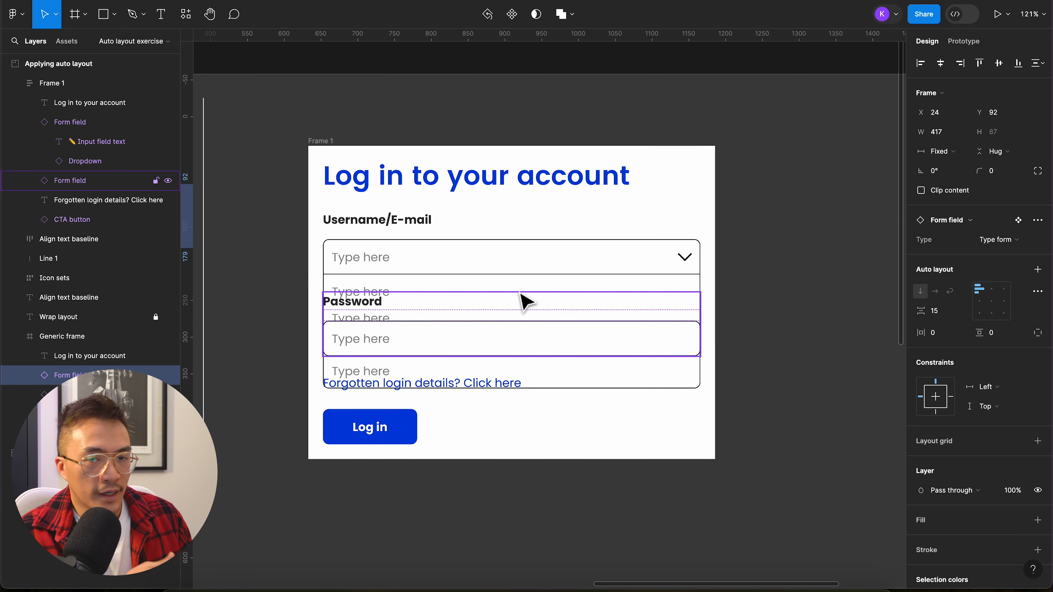
{"action": "left_click", "coordinate": [321, 134]}
{"action": "left_click", "coordinate": [322, 140]}
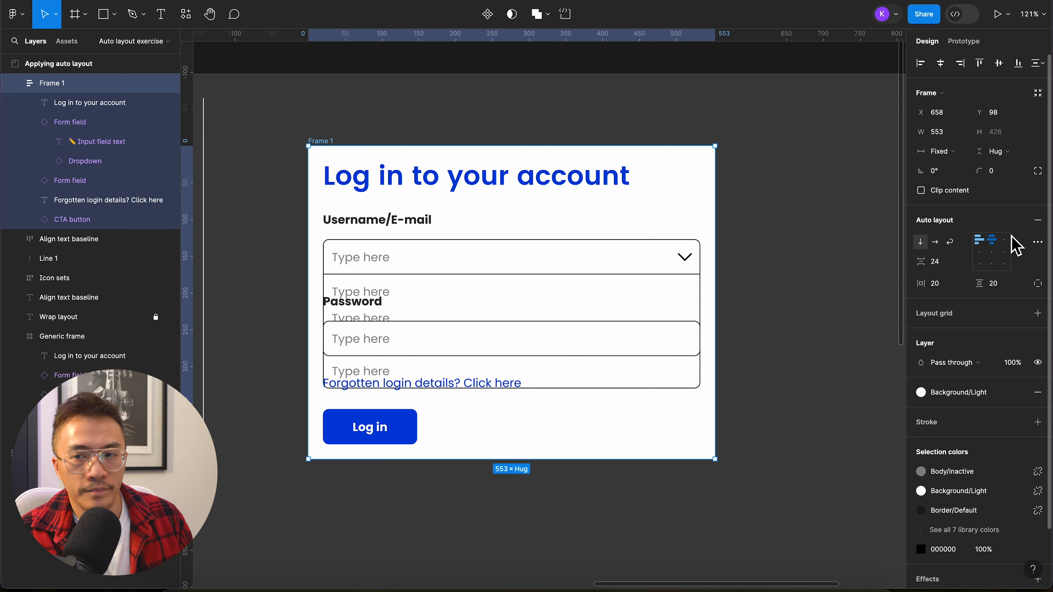
{"action": "left_click", "coordinate": [1038, 242]}
{"action": "left_click", "coordinate": [878, 366]}
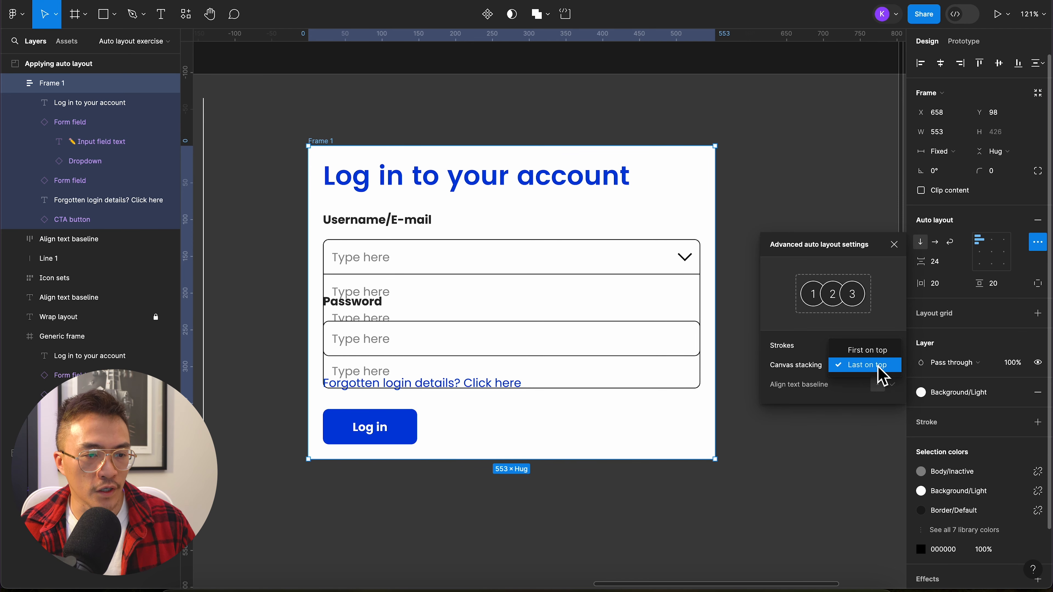
{"action": "left_click", "coordinate": [875, 351]}
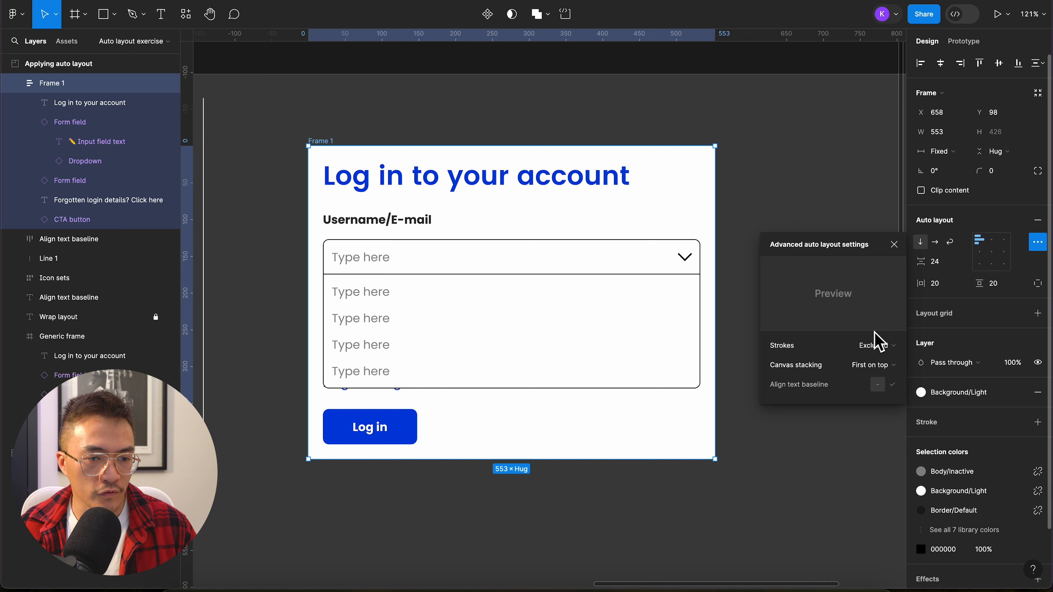
Step: Set the Username/E-mail dropdown's position to Closed
{"action": "left_click", "coordinate": [690, 267]}
{"action": "left_click", "coordinate": [1003, 290]}
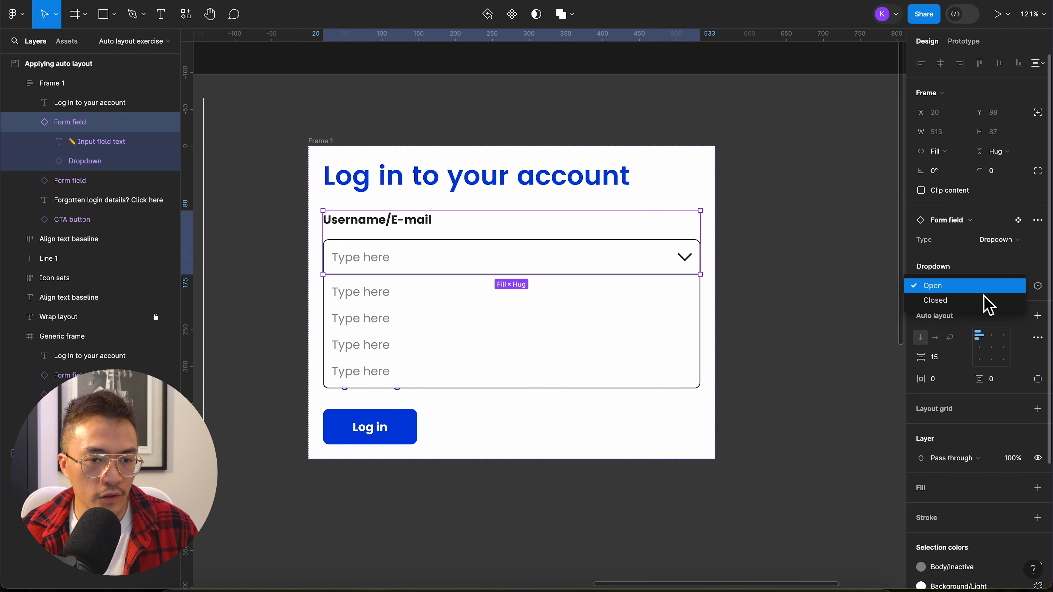
{"action": "left_click", "coordinate": [988, 303]}
Step: Switch the Password form field to the Dropdown type, try its Open position and set it back to Closed
{"action": "left_click", "coordinate": [685, 344]}
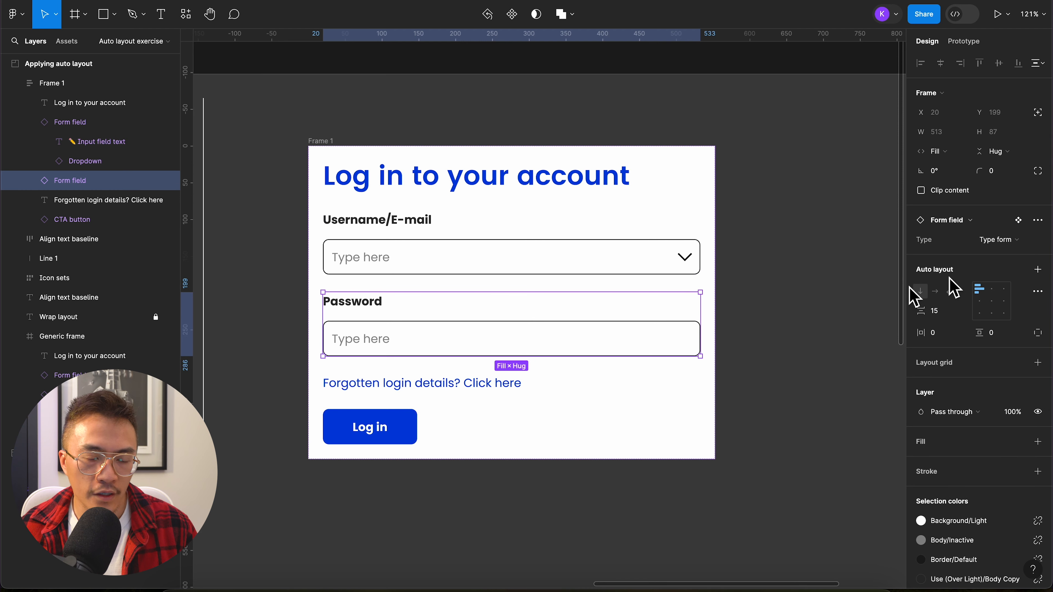
{"action": "left_click", "coordinate": [1009, 240]}
{"action": "left_click", "coordinate": [1004, 254]}
{"action": "left_click", "coordinate": [1005, 286]}
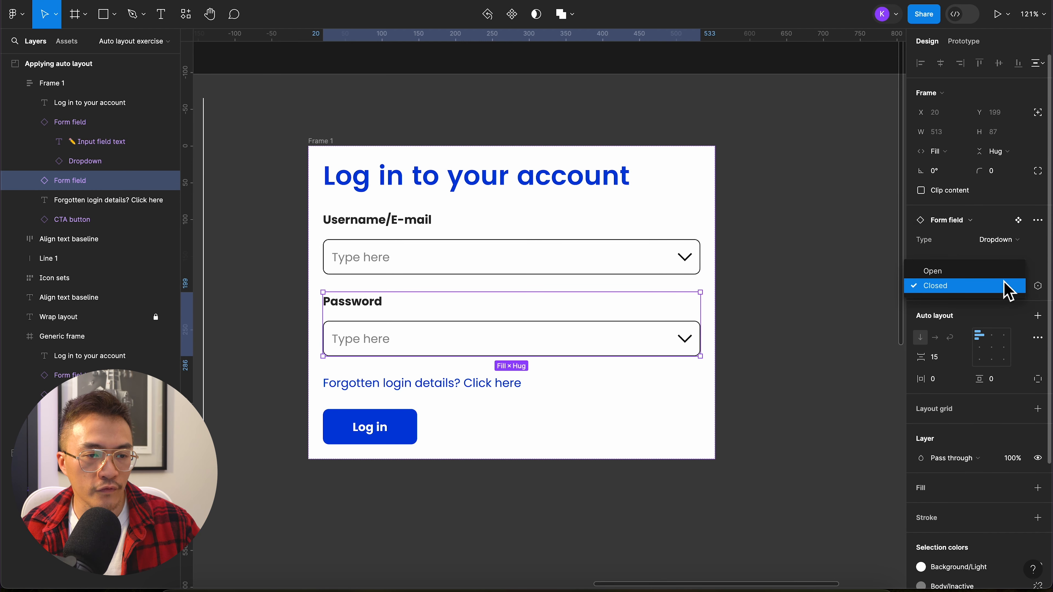
{"action": "left_click", "coordinate": [998, 272]}
{"action": "left_click", "coordinate": [998, 286]}
{"action": "left_click", "coordinate": [983, 306]}
{"action": "left_click", "coordinate": [787, 343]}
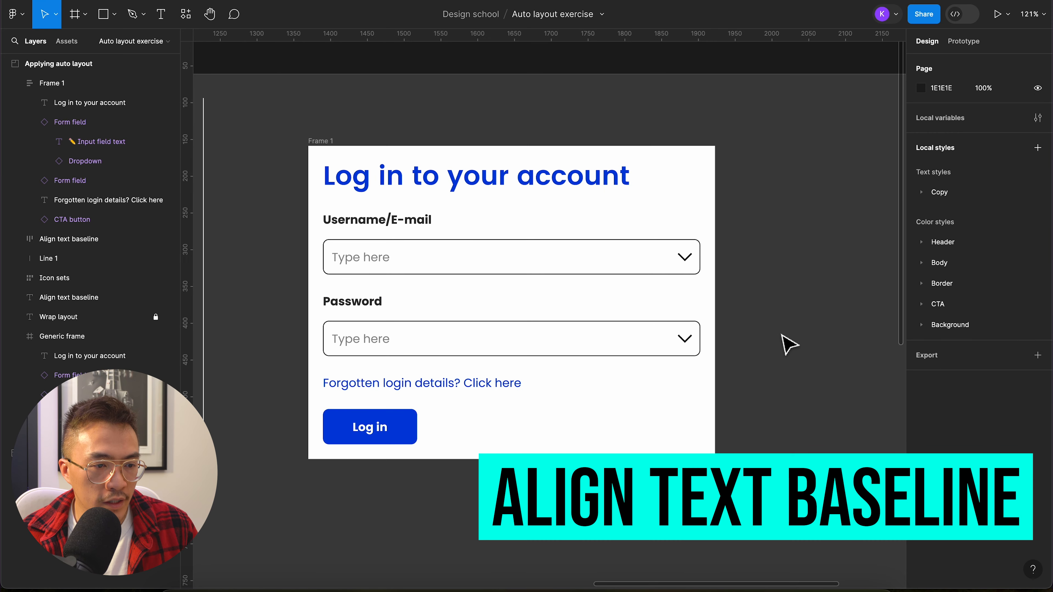
Step: Turn on text baseline alignment for the auto layout frame holding the two "What is lorem ipsum" texts
{"action": "scroll", "coordinate": [787, 343], "scroll_direction": "down", "scroll_amount": 5}
{"action": "scroll", "coordinate": [784, 343], "scroll_direction": "down", "scroll_amount": 5}
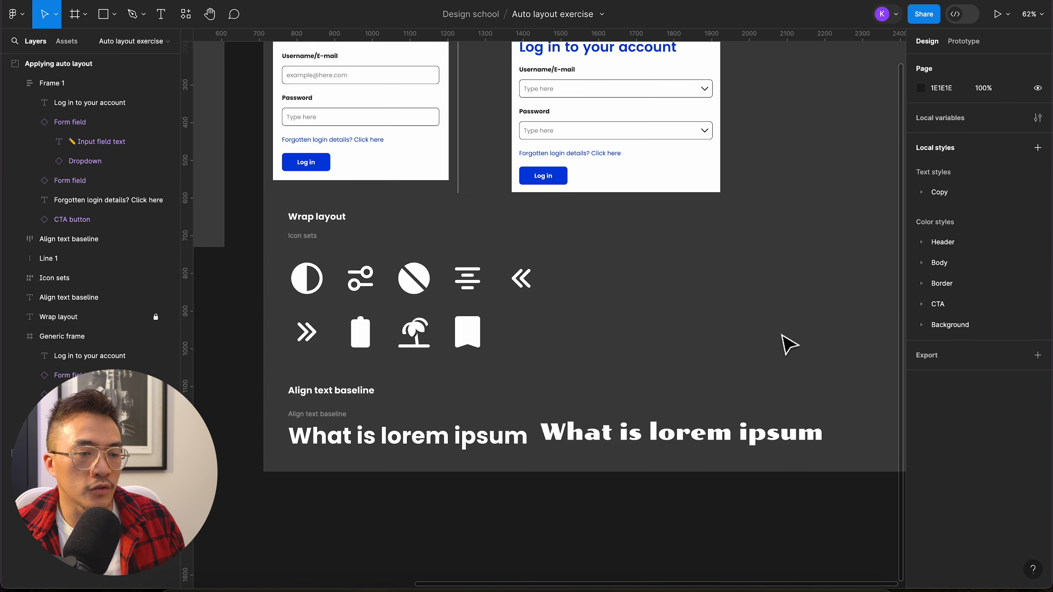
{"action": "scroll", "coordinate": [600, 365], "scroll_direction": "up", "scroll_amount": 3}
{"action": "scroll", "coordinate": [600, 365], "scroll_direction": "down", "scroll_amount": 3}
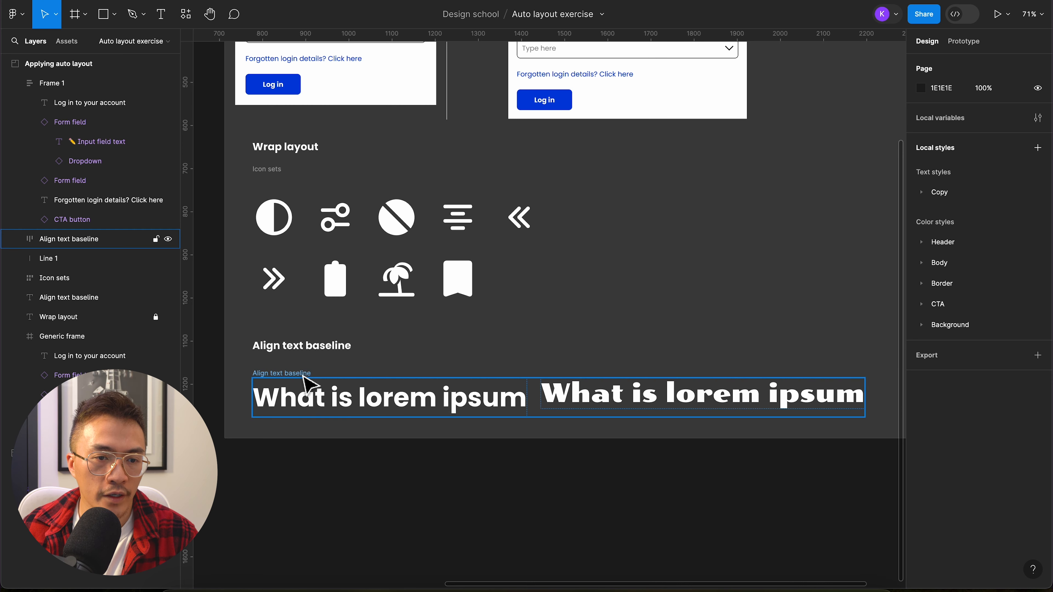
{"action": "left_click", "coordinate": [335, 376]}
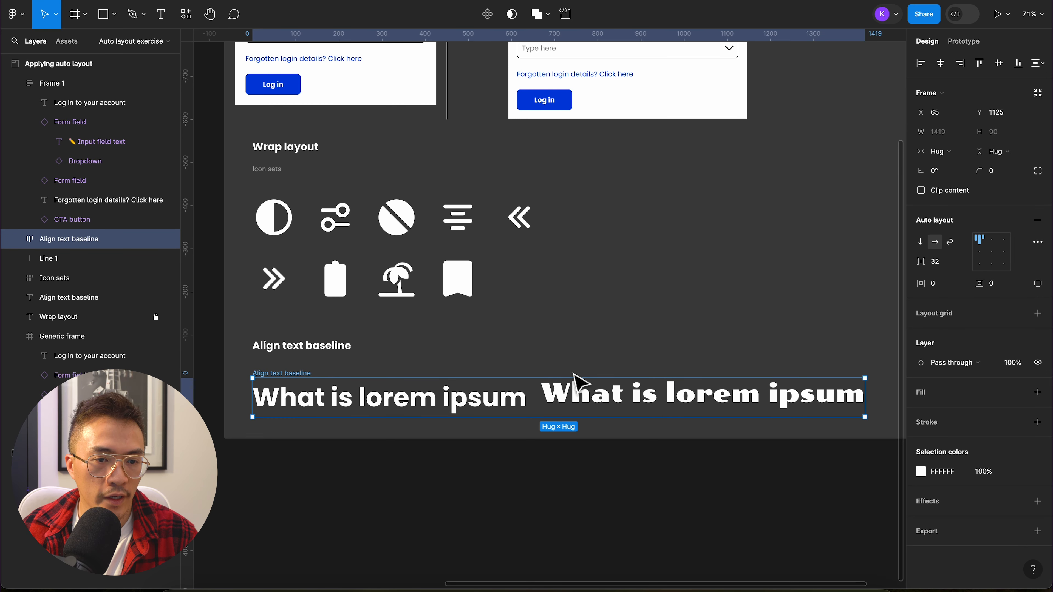
{"action": "left_click", "coordinate": [1038, 243]}
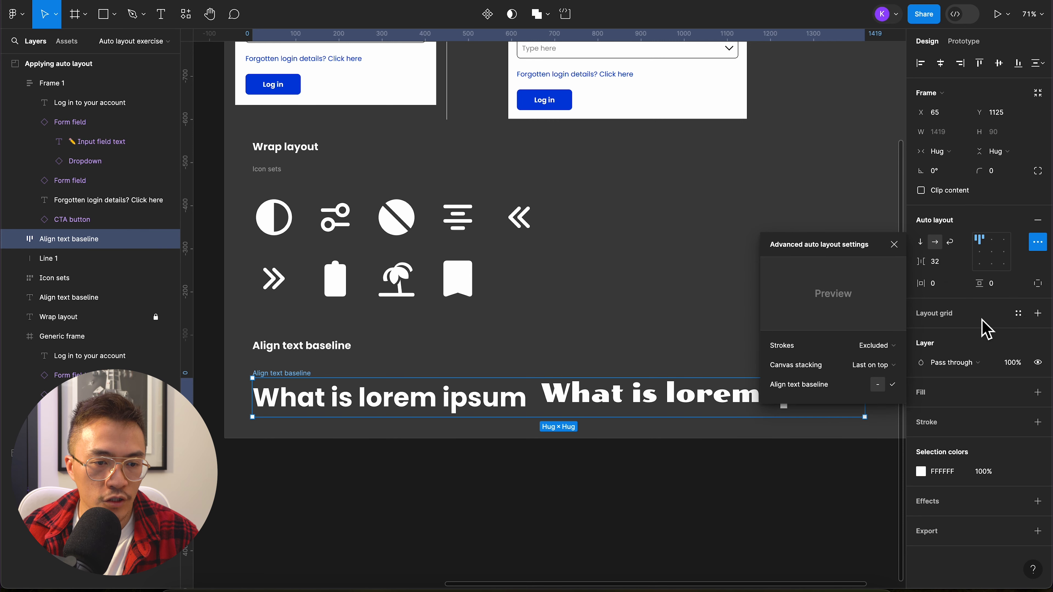
{"action": "left_click", "coordinate": [894, 385]}
{"action": "left_click", "coordinate": [709, 371]}
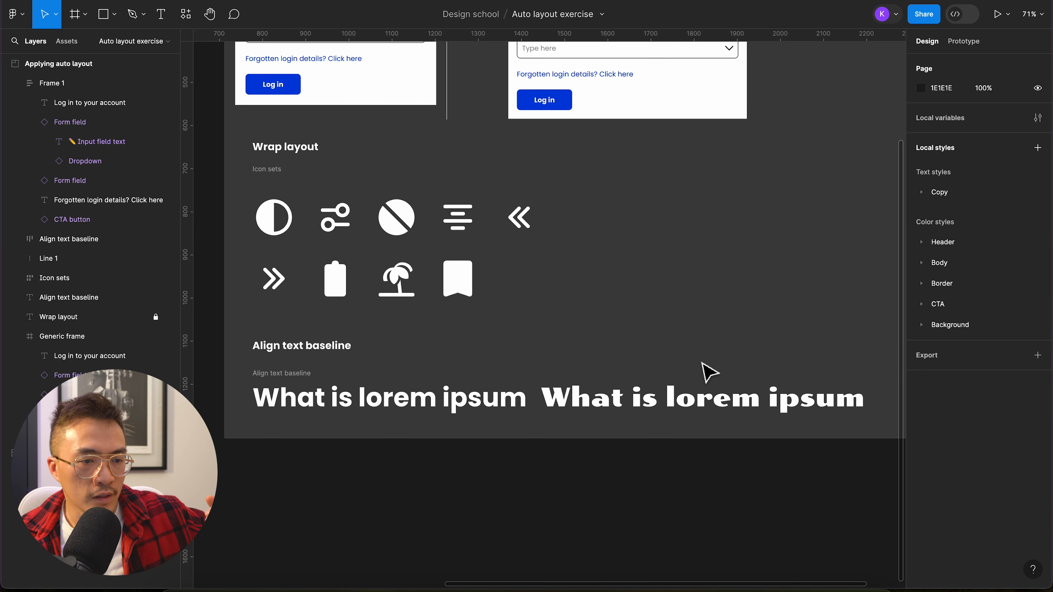
{"action": "left_click_drag", "start_coordinate": [682, 32], "coordinate": [540, 407]}
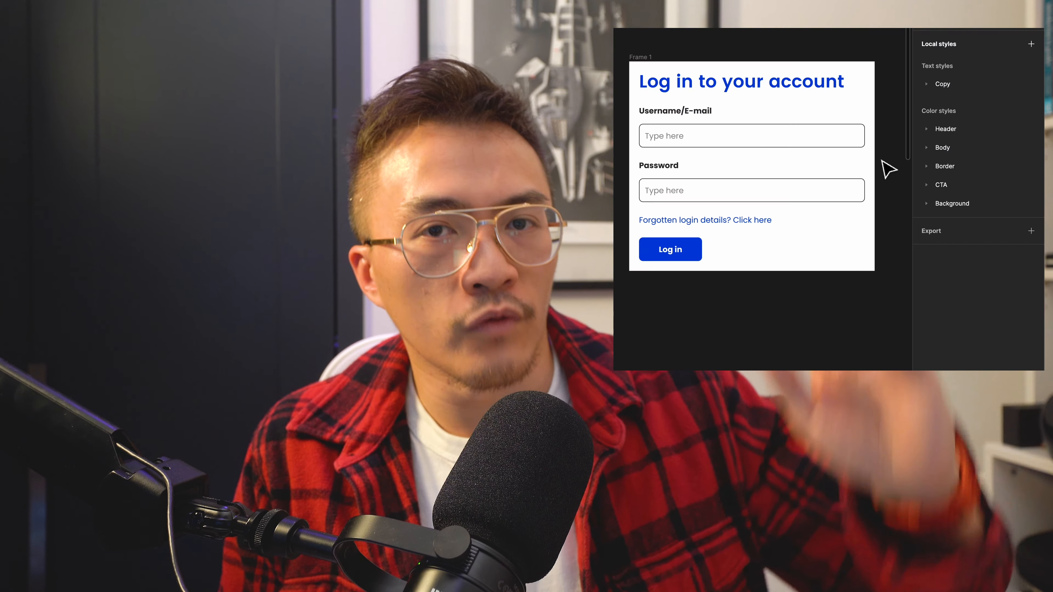
Step: Group the heading and the Username/E-mail field in a vertical auto layout with a gap of 87
{"action": "left_click", "coordinate": [842, 88]}
{"action": "left_click", "coordinate": [834, 133], "text": "shift"}
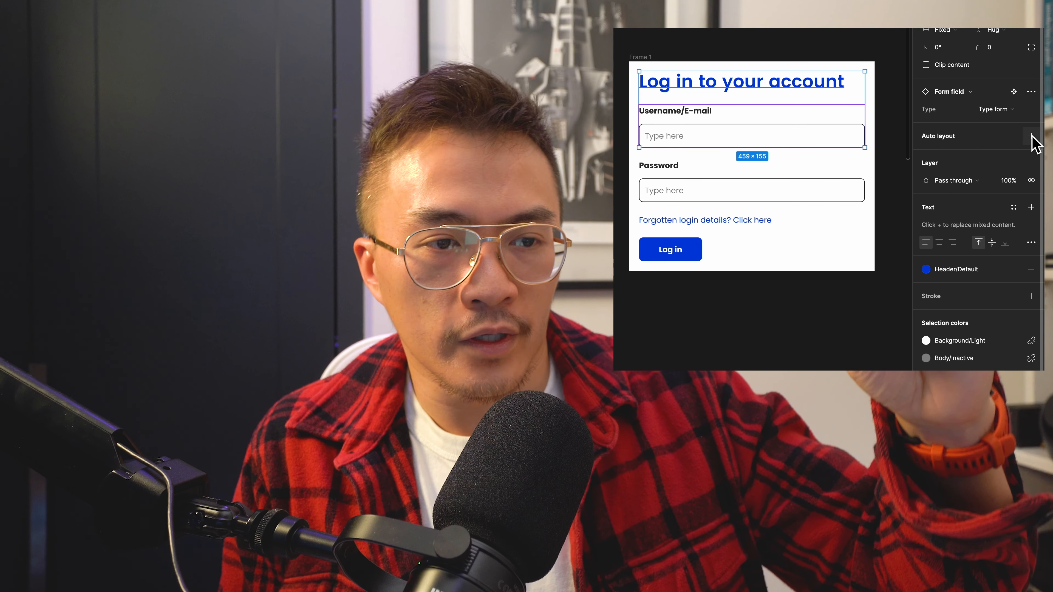
{"action": "left_click", "coordinate": [1031, 136]}
{"action": "left_click_drag", "start_coordinate": [926, 147], "coordinate": [999, 156]}
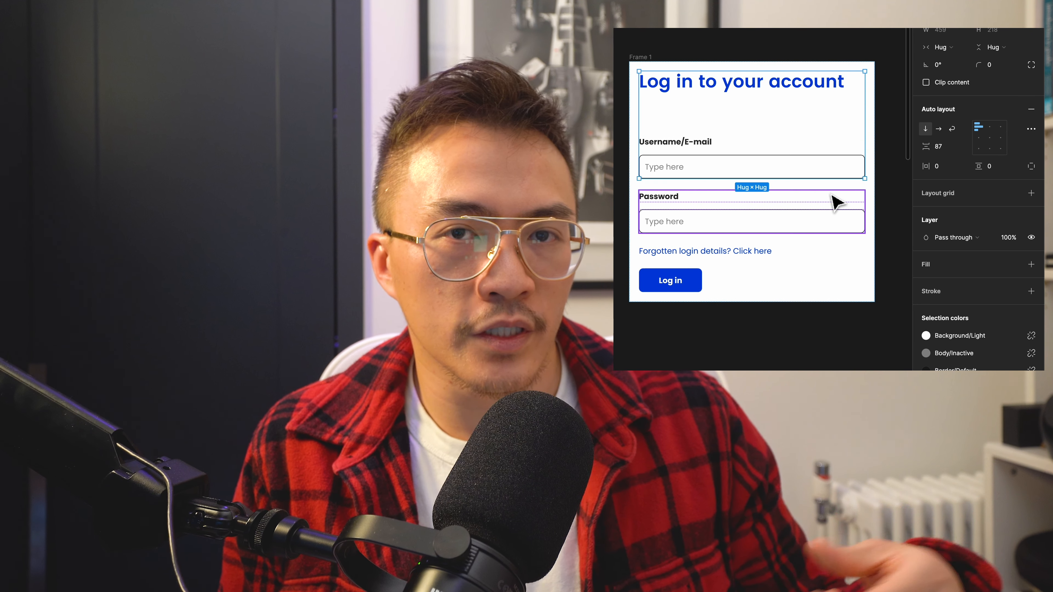
Step: Group the Password field and the "Forgotten login details?" link in a vertical auto layout with a gap of 4
{"action": "left_click", "coordinate": [788, 224]}
{"action": "left_click", "coordinate": [764, 252], "text": "shift"}
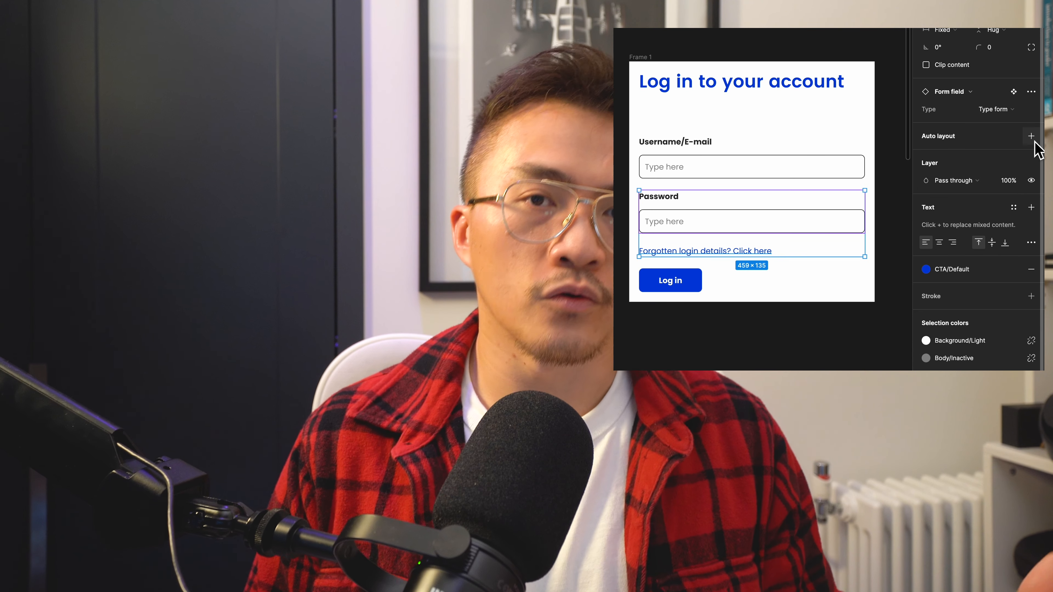
{"action": "left_click", "coordinate": [1031, 136]}
{"action": "mouse_move", "coordinate": [926, 147]}
{"action": "left_mouse_down"}
{"action": "mouse_move", "coordinate": [961, 150]}
{"action": "mouse_move", "coordinate": [924, 158]}
{"action": "left_mouse_up"}
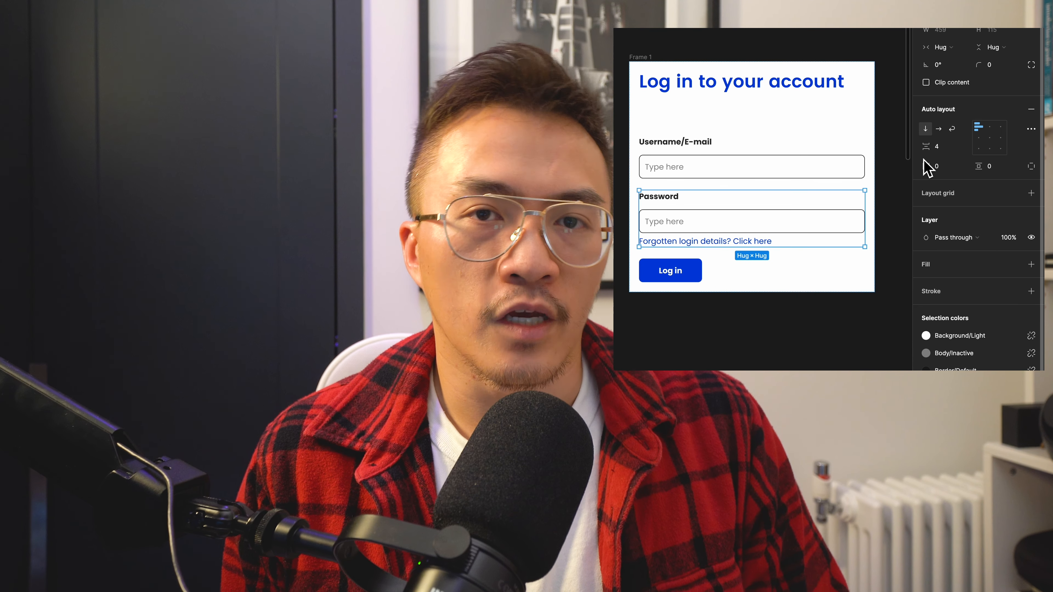